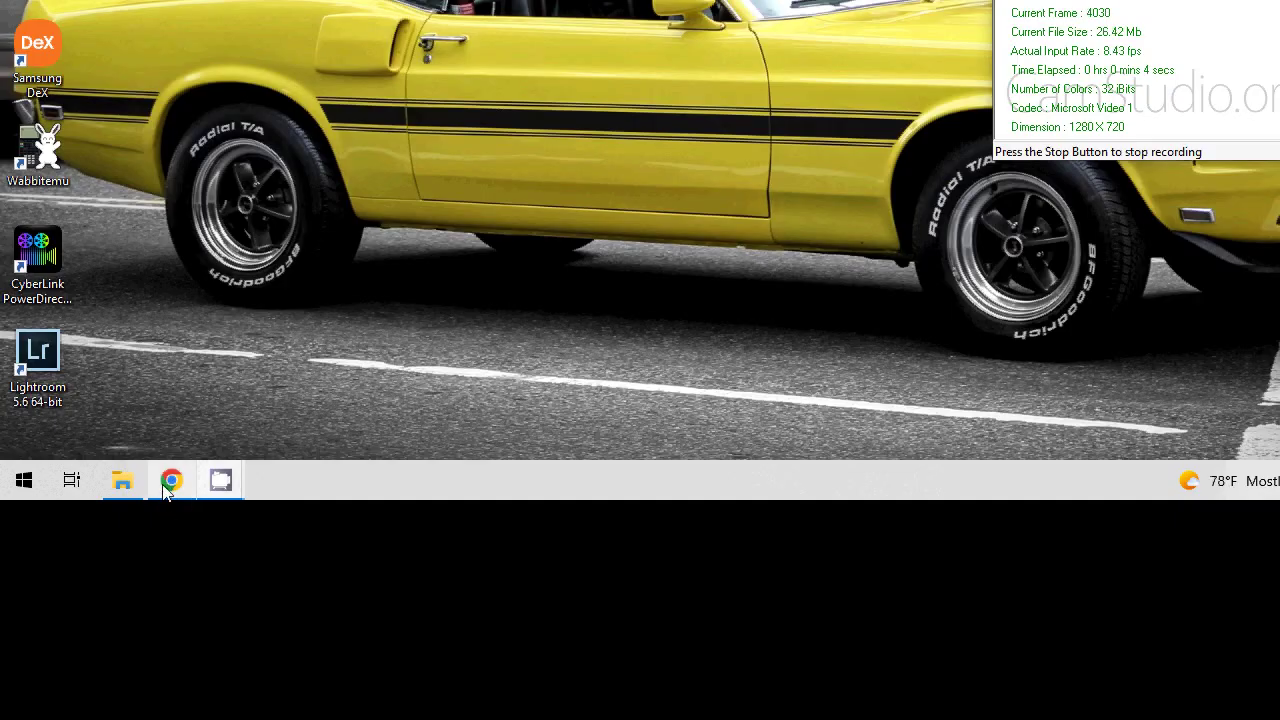
Bring up the PokeMMO website and look over the account registration form.
{"action": "left_click", "coordinate": [167, 484]}
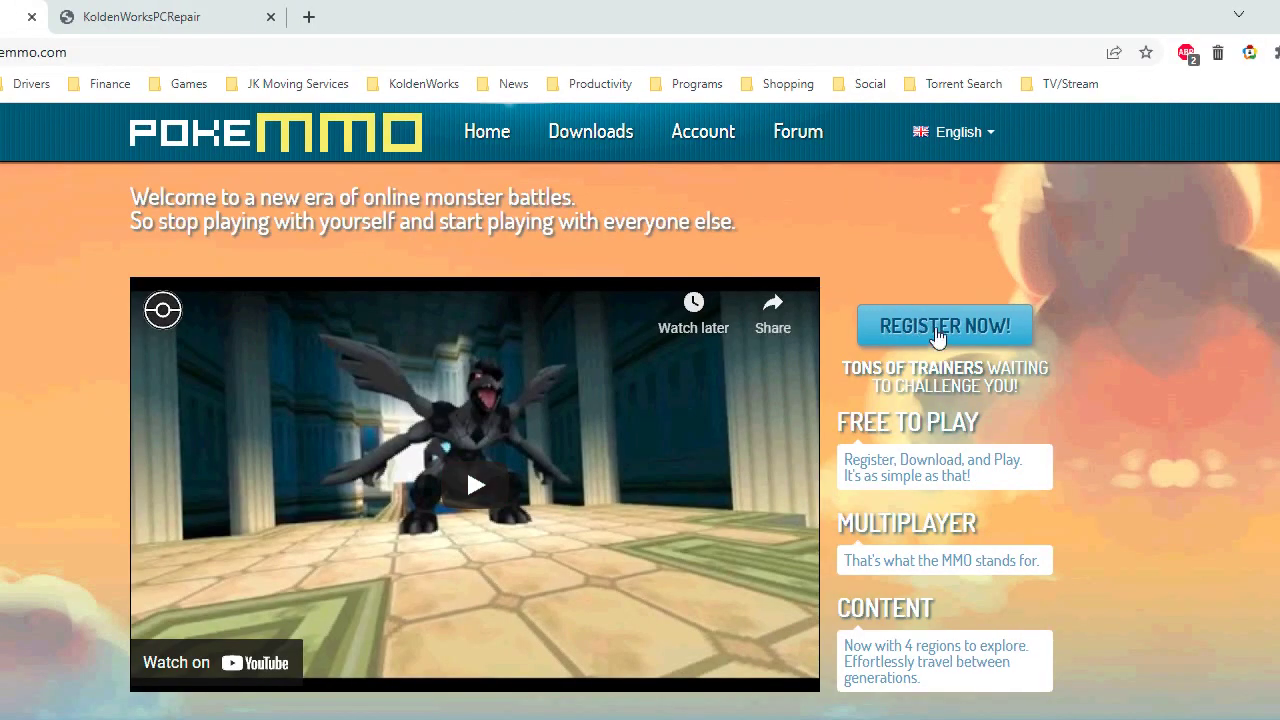
{"action": "left_click", "coordinate": [1140, 327]}
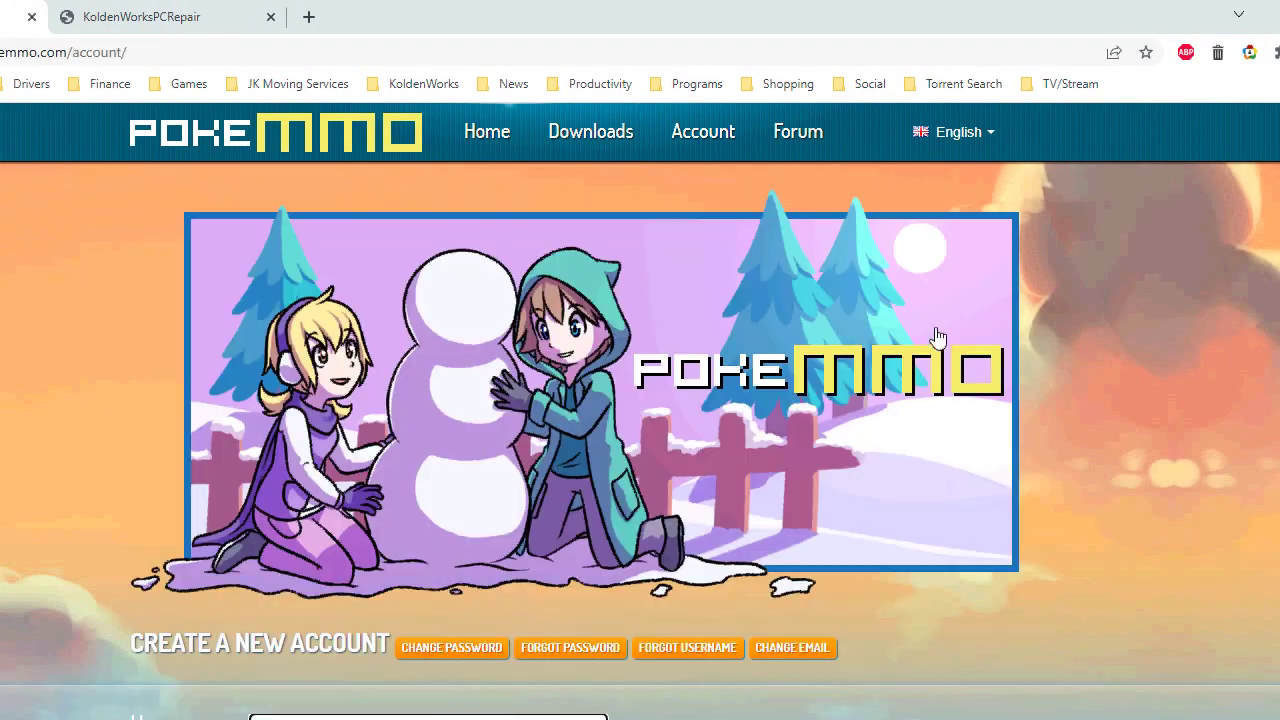
{"action": "scroll", "coordinate": [620, 455], "scroll_direction": "down", "scroll_amount": 4}
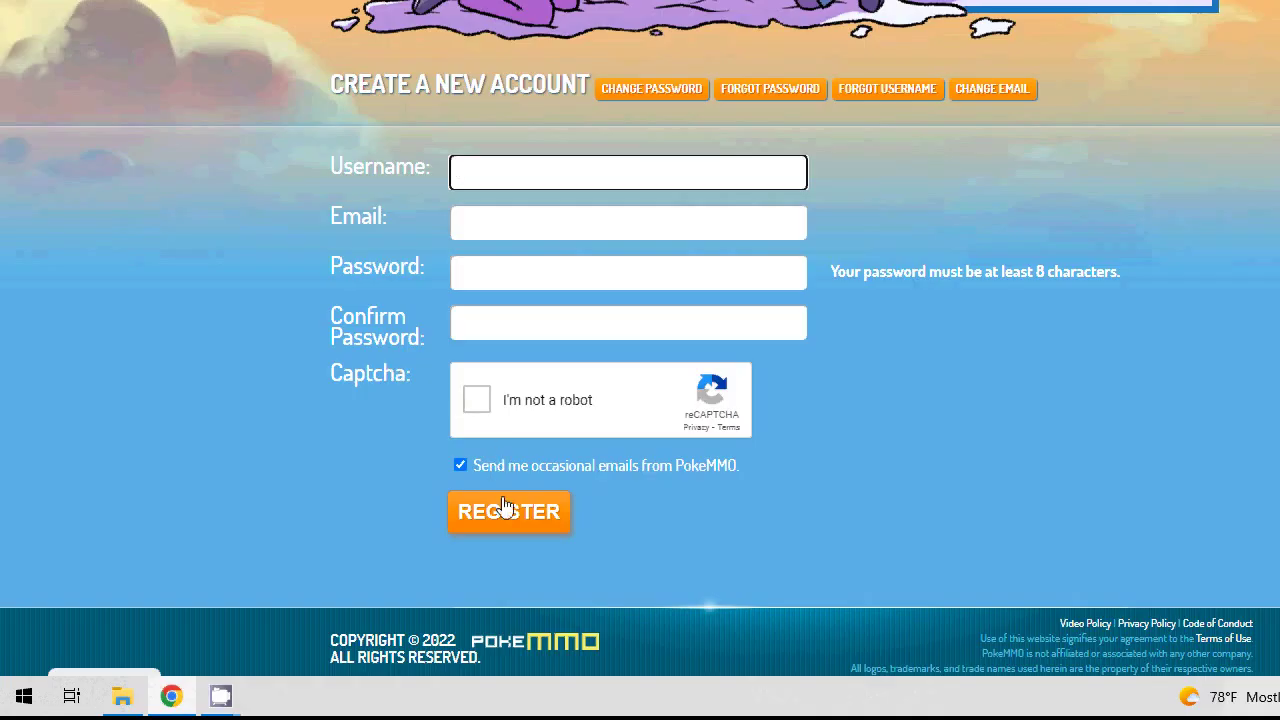
{"action": "scroll", "coordinate": [398, 295], "scroll_direction": "up", "scroll_amount": 4}
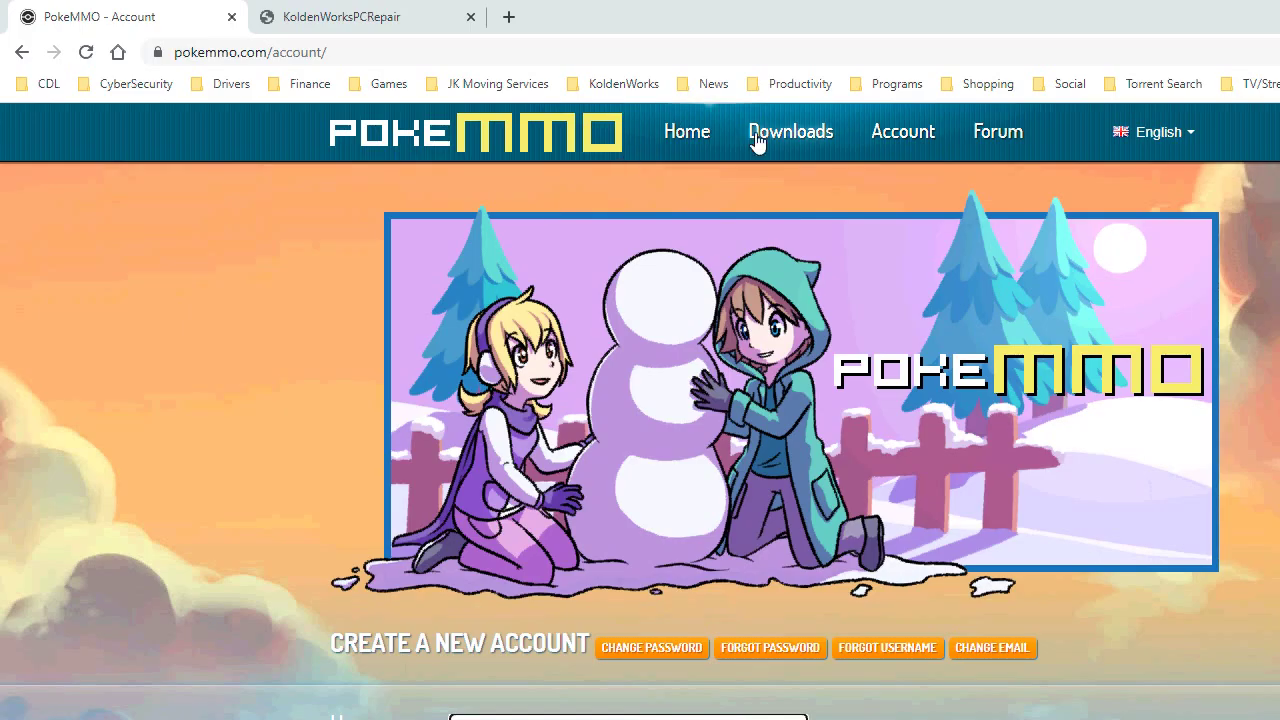
Browse the PokeMMO Downloads page listing the platforms, then switch to the KoldenWorks tab.
{"action": "left_click", "coordinate": [780, 140]}
{"action": "scroll", "coordinate": [484, 391], "scroll_direction": "down", "scroll_amount": 3}
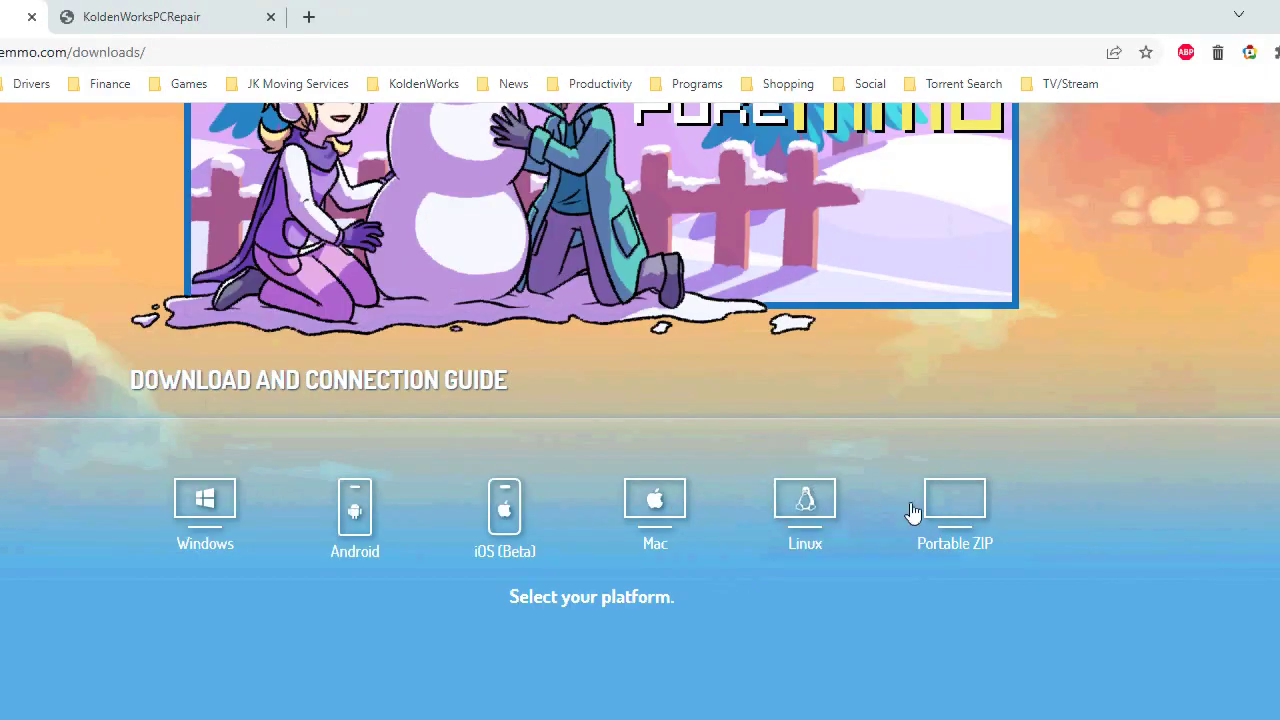
{"action": "scroll", "coordinate": [808, 505], "scroll_direction": "up", "scroll_amount": 3}
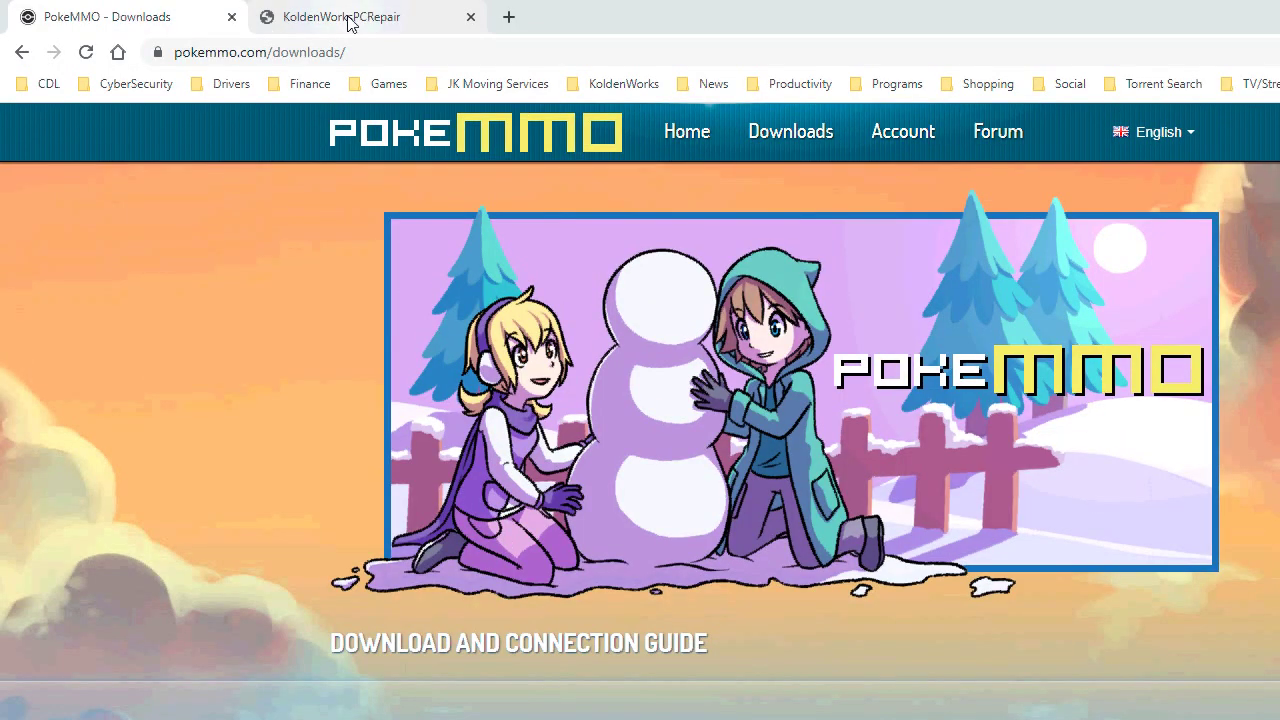
{"action": "left_click", "coordinate": [346, 20]}
Show the KoldenWorks downloads list with the PokeMMO Android and Windows archive, then minimize Chrome.
{"action": "left_click", "coordinate": [247, 133]}
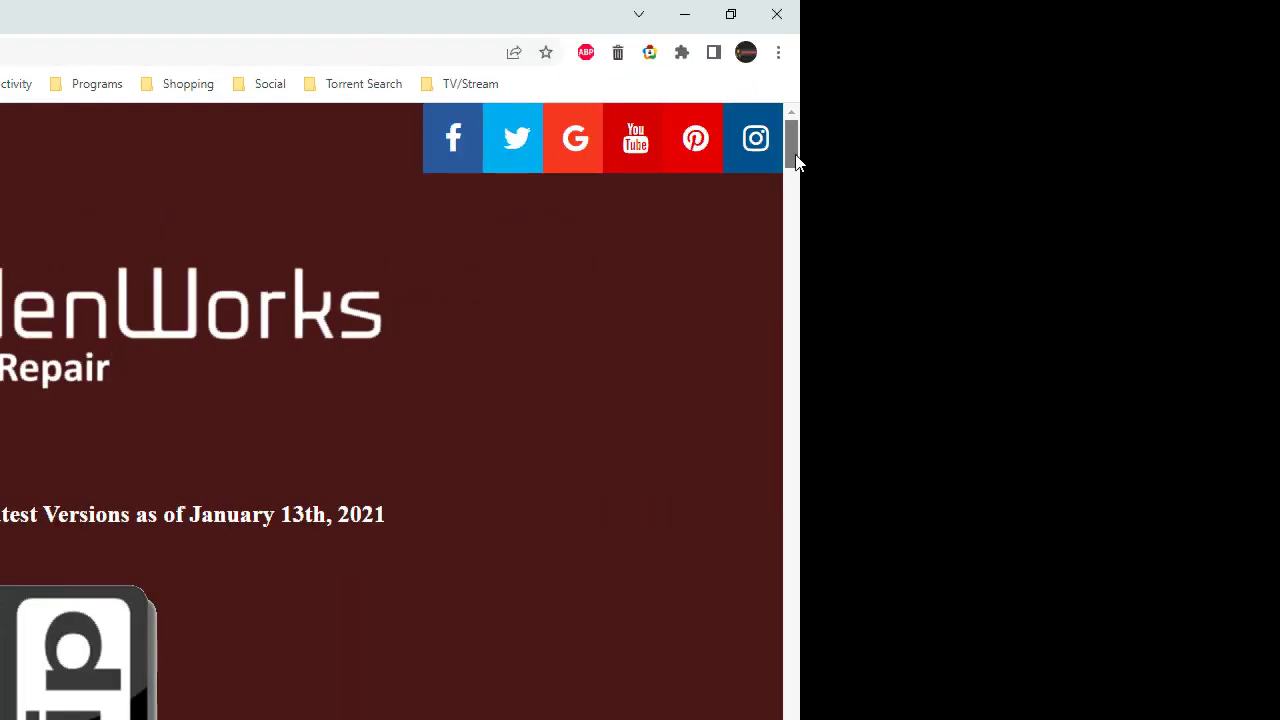
{"action": "mouse_move", "coordinate": [797, 162]}
{"action": "left_mouse_down"}
{"action": "mouse_move", "coordinate": [780, 249]}
{"action": "mouse_move", "coordinate": [681, 336]}
{"action": "mouse_move", "coordinate": [561, 402]}
{"action": "left_mouse_up"}
{"action": "mouse_move", "coordinate": [624, 466]}
{"action": "left_mouse_down"}
{"action": "mouse_move", "coordinate": [790, 357]}
{"action": "mouse_move", "coordinate": [790, 509]}
{"action": "mouse_move", "coordinate": [787, 398]}
{"action": "mouse_move", "coordinate": [784, 437]}
{"action": "left_mouse_up"}
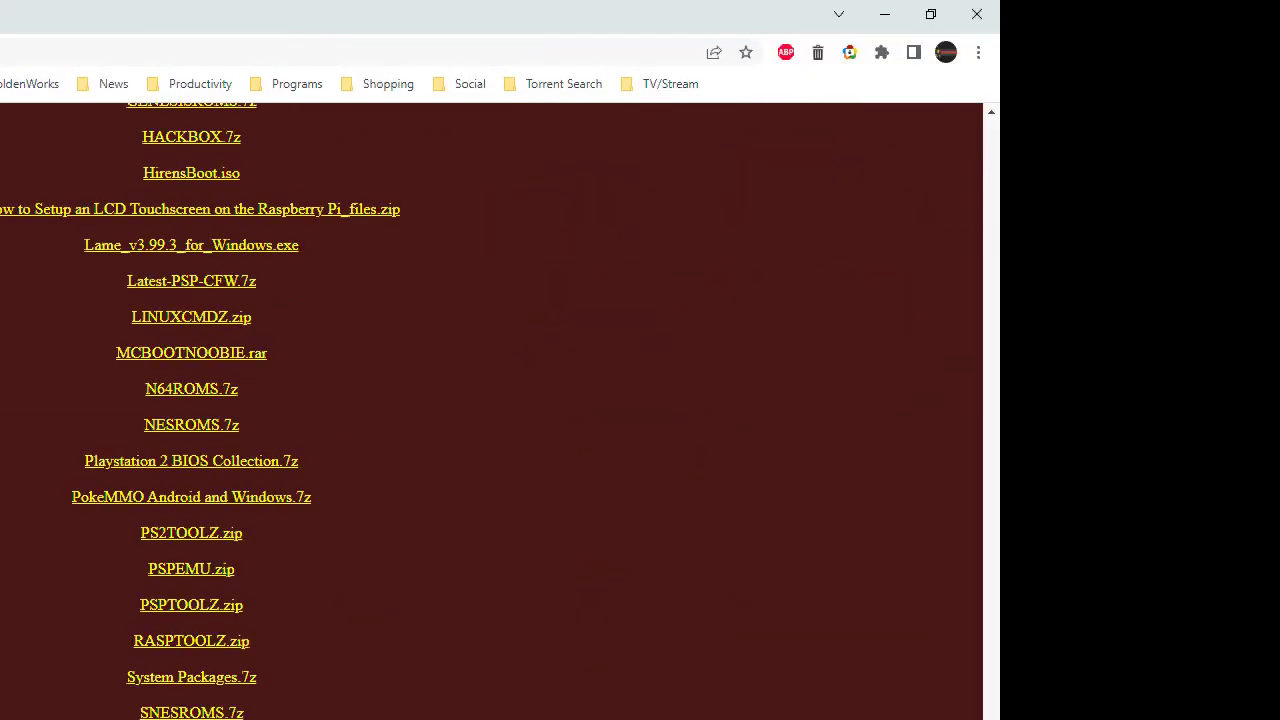
{"action": "left_click", "coordinate": [872, 16]}
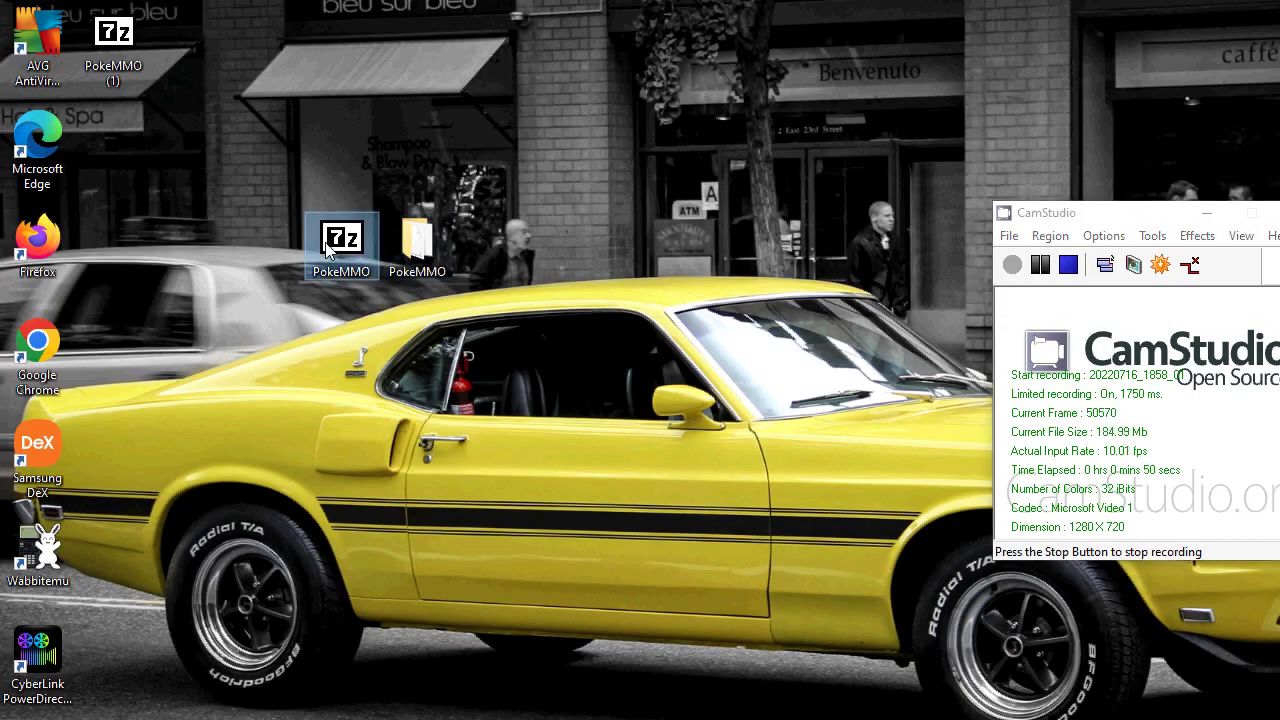
Run pokemmo-installer-windows-x64 from the PokeMMO folder for all users and accept the setup language.
{"action": "left_click", "coordinate": [421, 238]}
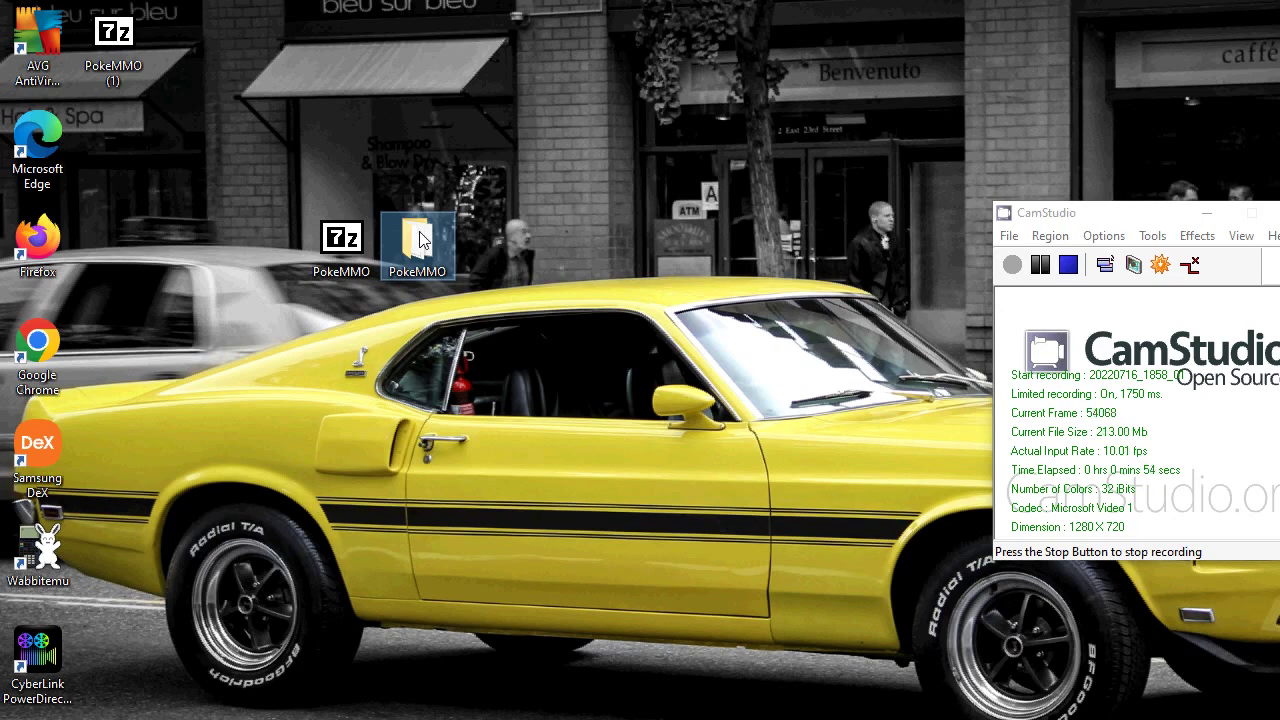
{"action": "double_click", "coordinate": [421, 243]}
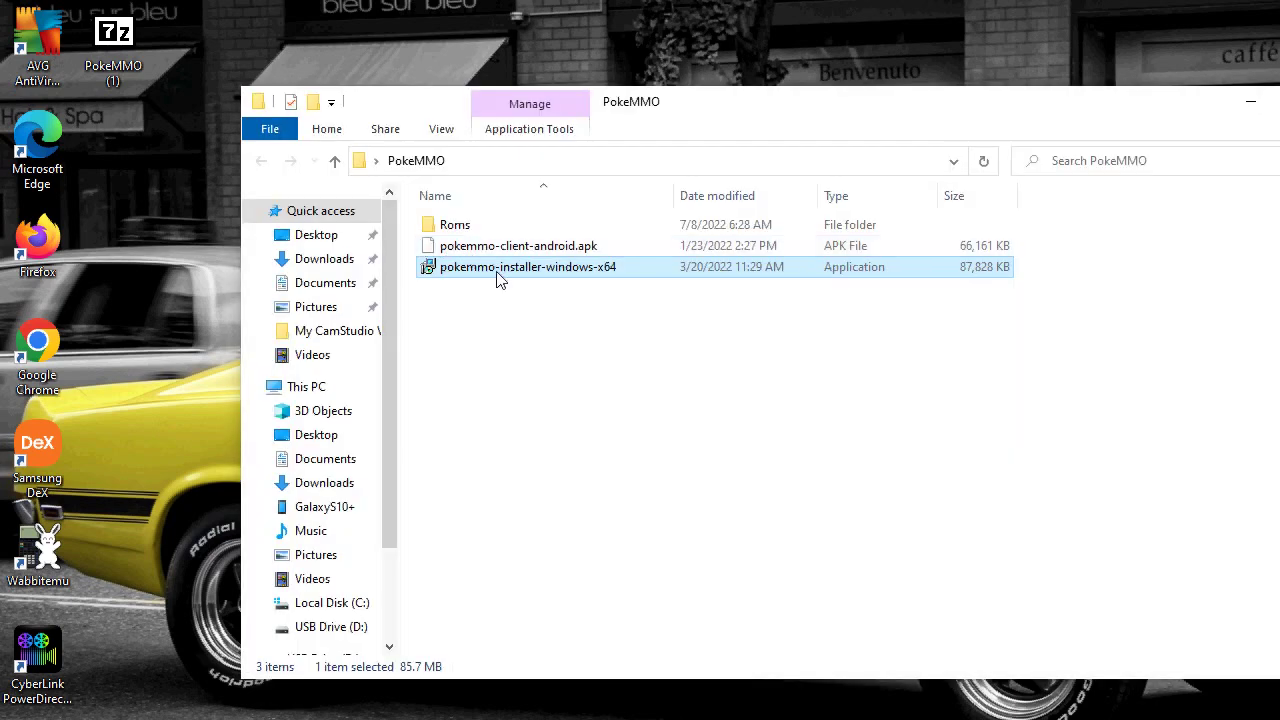
{"action": "left_click", "coordinate": [517, 340]}
{"action": "left_click", "coordinate": [550, 277]}
{"action": "left_click", "coordinate": [770, 408]}
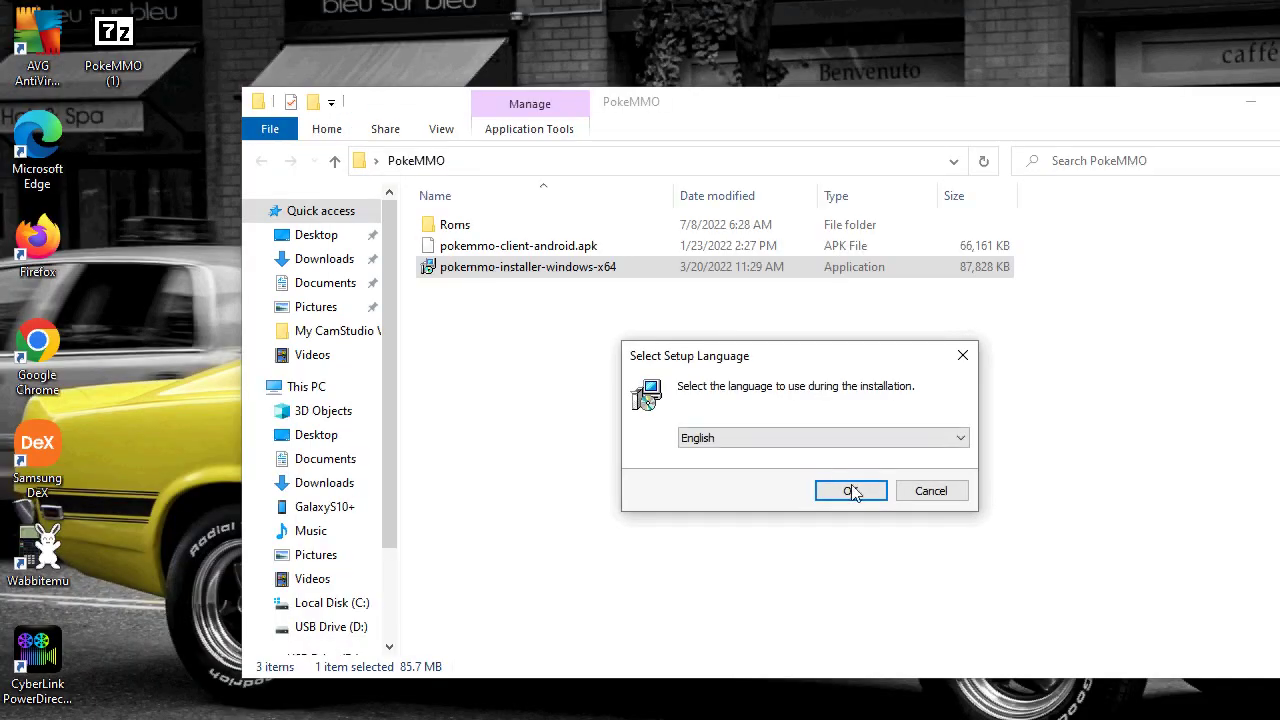
{"action": "left_click", "coordinate": [851, 491]}
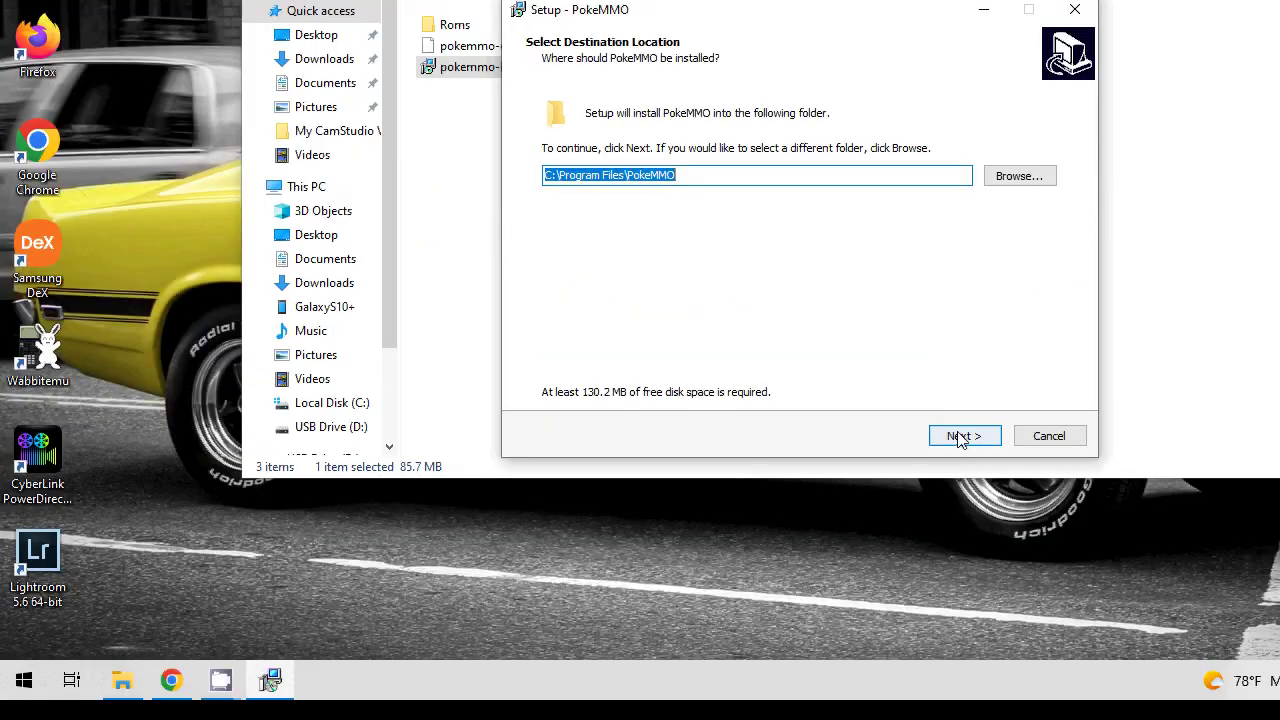
Install to C:\Program Files\PokeMMO with default Start Menu folder, opening the install directory at finish.
{"action": "left_click", "coordinate": [960, 437]}
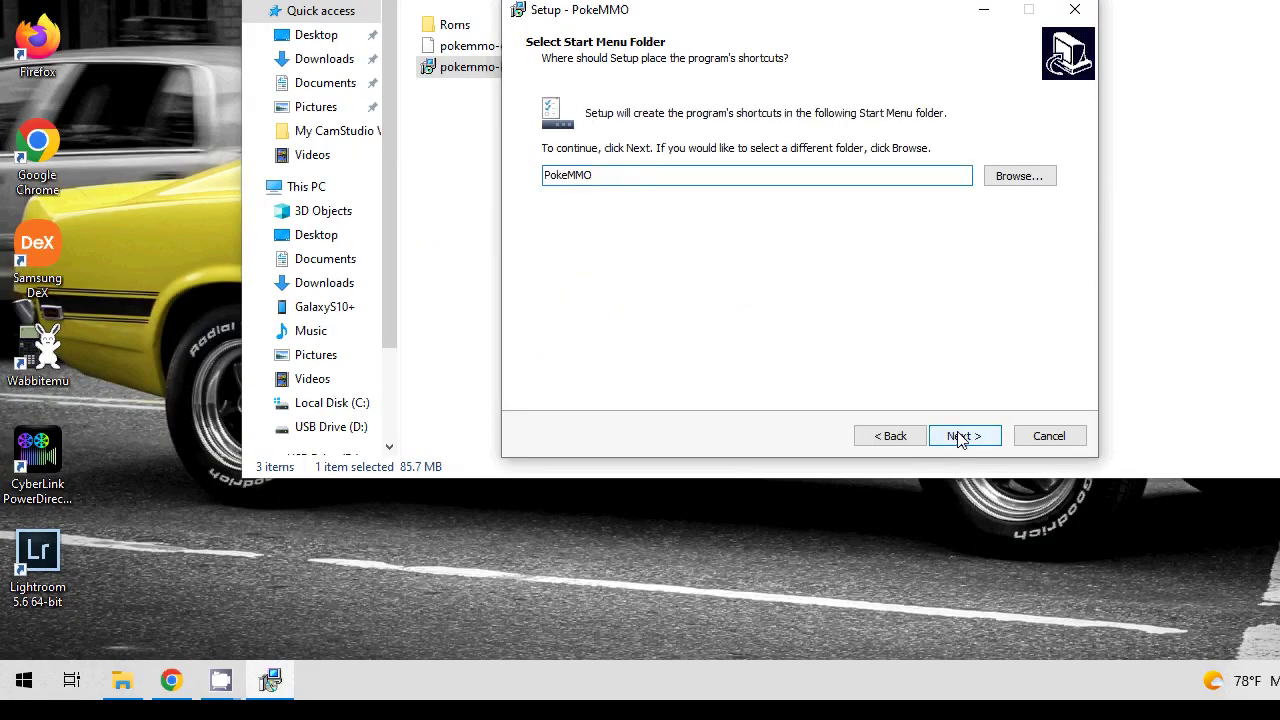
{"action": "left_click", "coordinate": [960, 437]}
{"action": "left_click", "coordinate": [960, 437]}
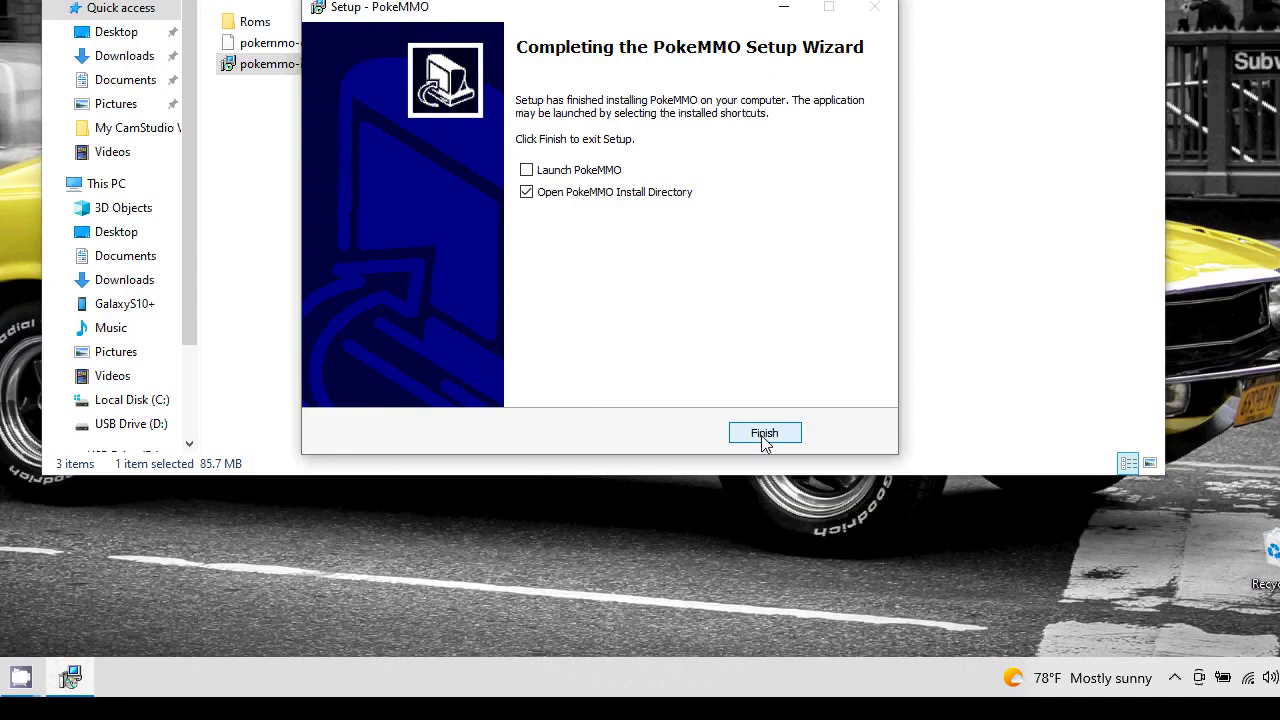
{"action": "left_click", "coordinate": [763, 438]}
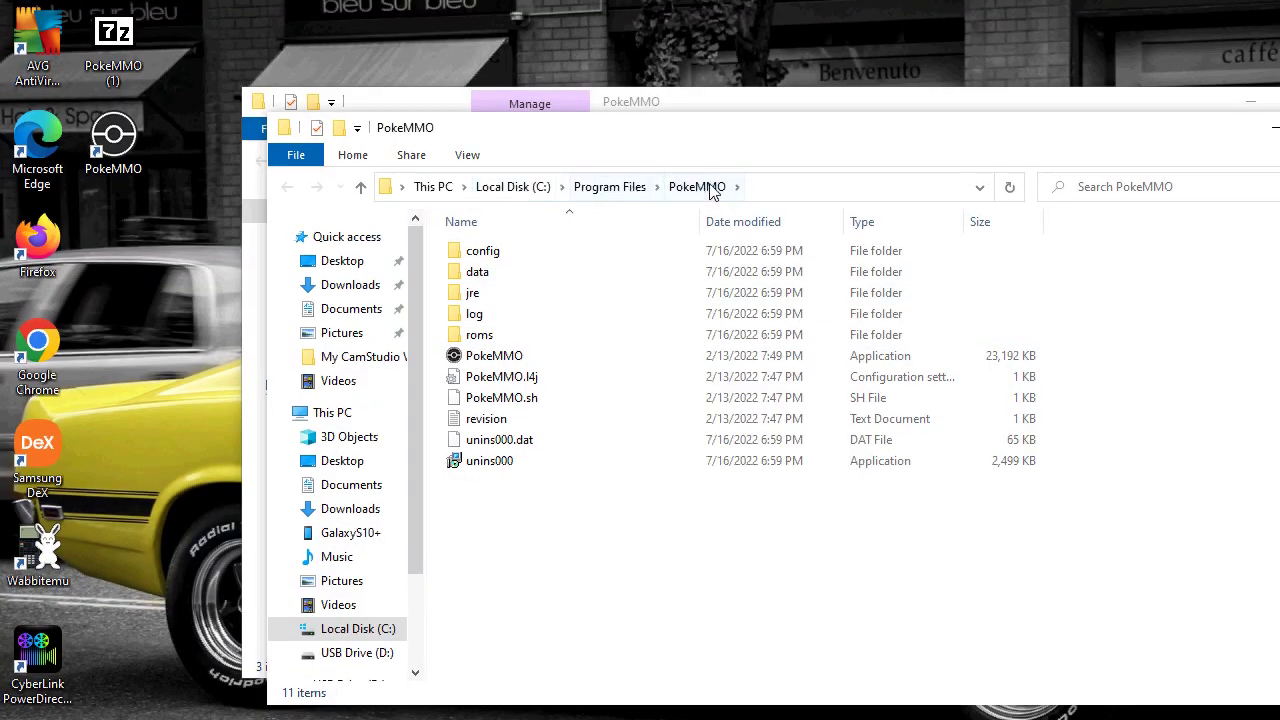
Copy the six ROM files from the source Roms folder into PokeMMO's empty roms folder.
{"action": "double_click", "coordinate": [486, 336]}
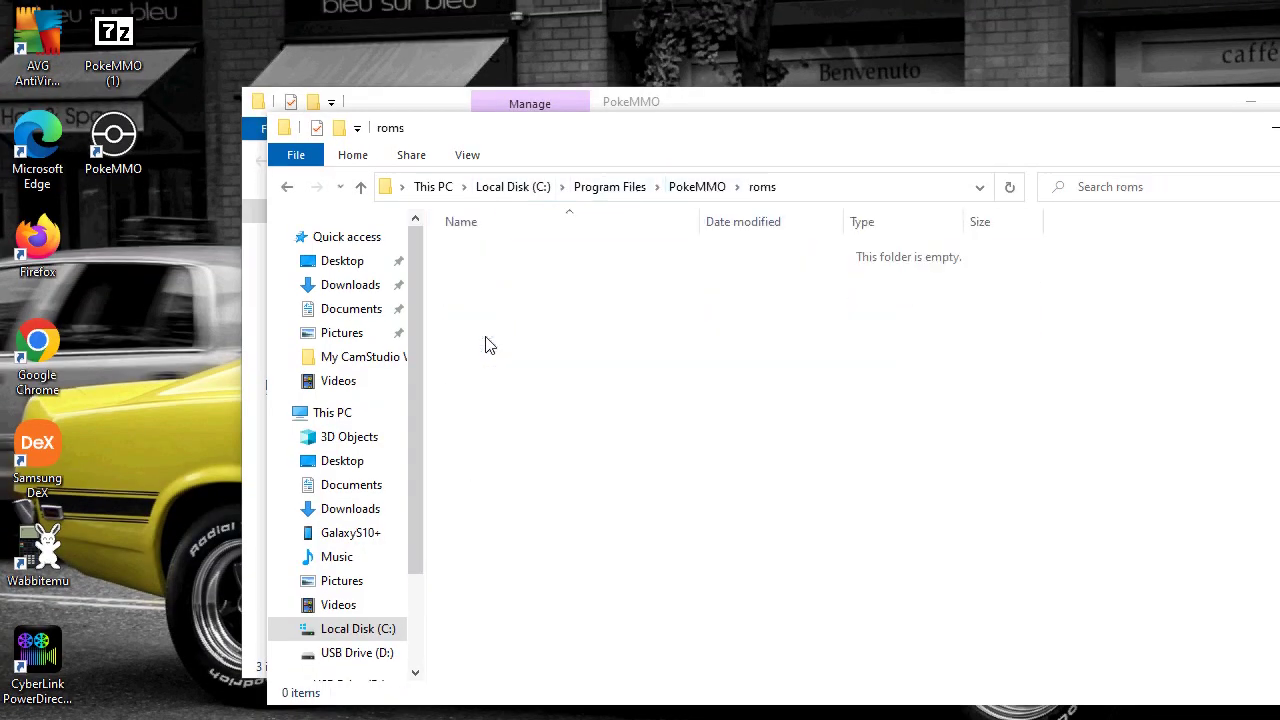
{"action": "mouse_move", "coordinate": [574, 138]}
{"action": "left_mouse_down"}
{"action": "mouse_move", "coordinate": [650, 425]}
{"action": "mouse_move", "coordinate": [652, 364]}
{"action": "left_mouse_up"}
{"action": "double_click", "coordinate": [455, 226]}
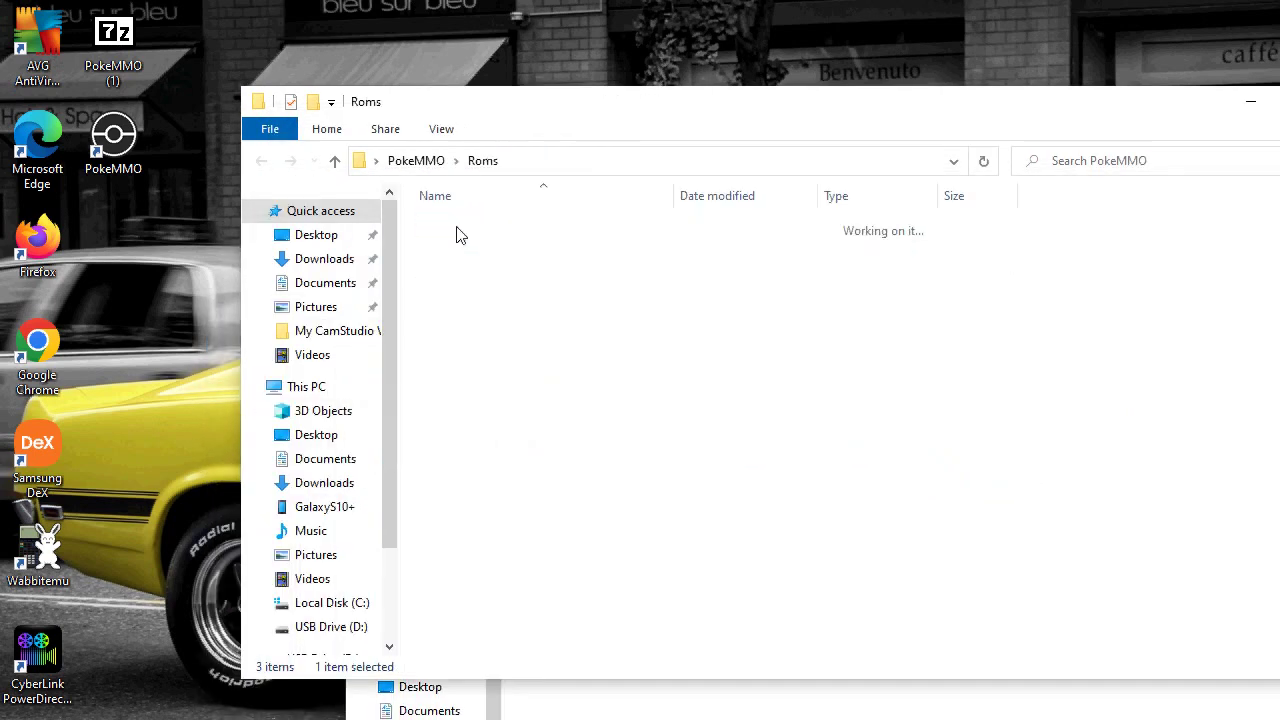
{"action": "mouse_move", "coordinate": [525, 377]}
{"action": "left_mouse_down"}
{"action": "mouse_move", "coordinate": [406, 238]}
{"action": "mouse_move", "coordinate": [406, 216]}
{"action": "left_mouse_up"}
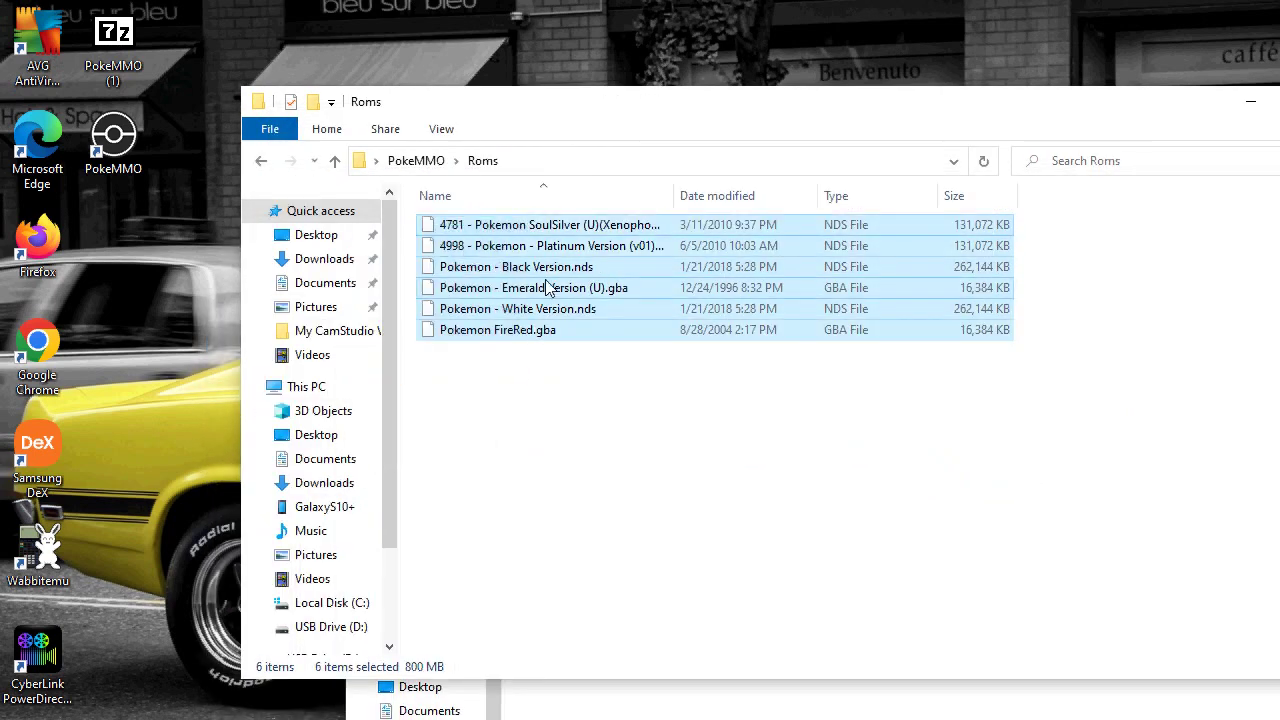
{"action": "right_click", "coordinate": [545, 284]}
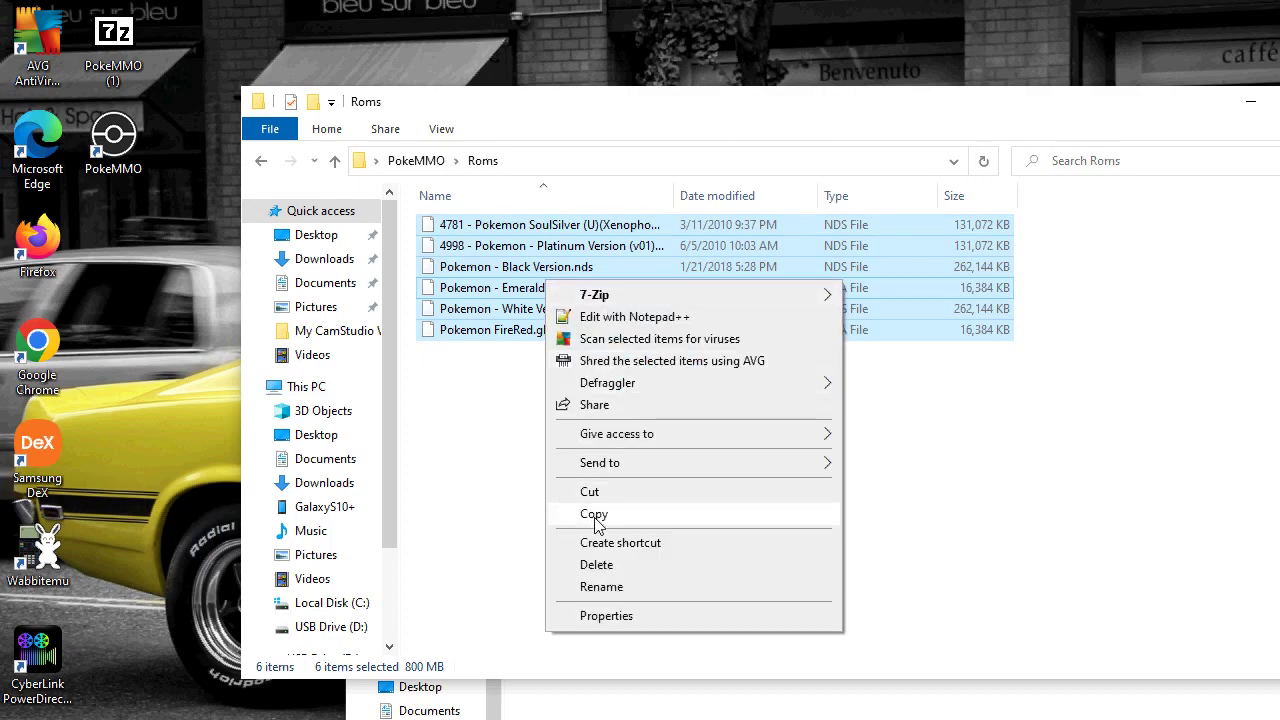
{"action": "left_click", "coordinate": [593, 513]}
{"action": "left_click", "coordinate": [637, 386]}
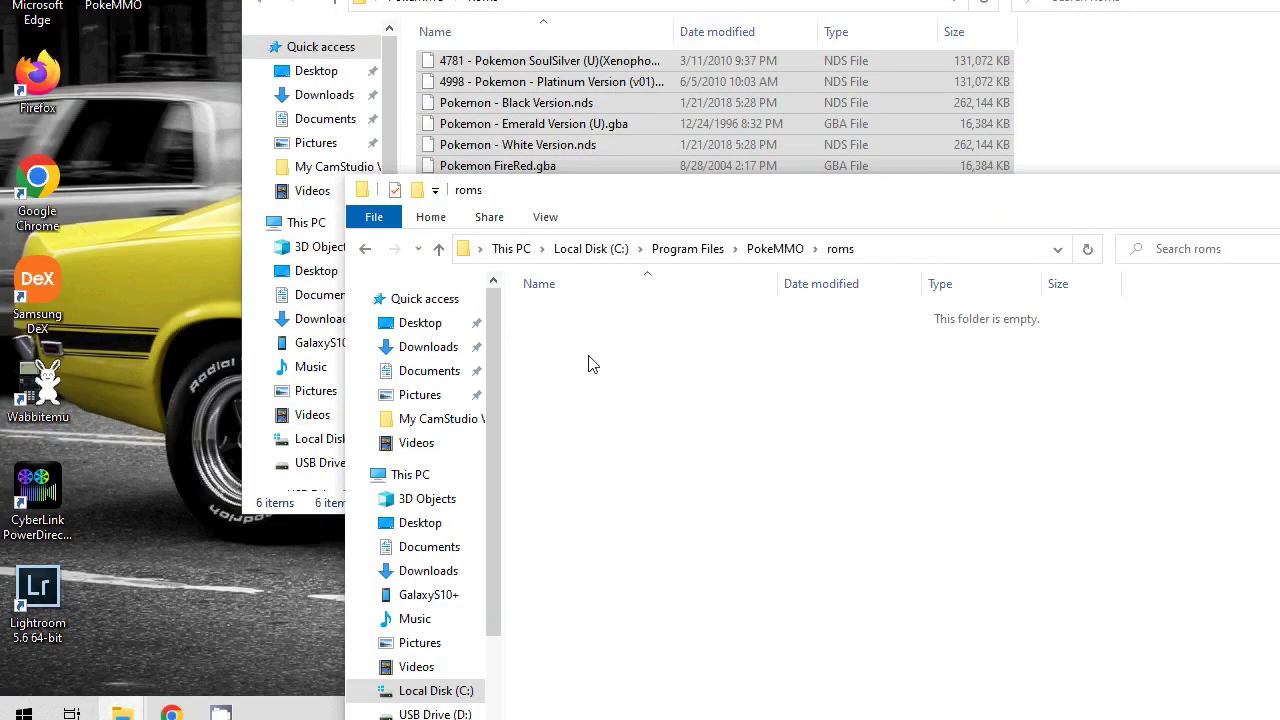
{"action": "right_click", "coordinate": [589, 354]}
{"action": "left_click", "coordinate": [645, 496]}
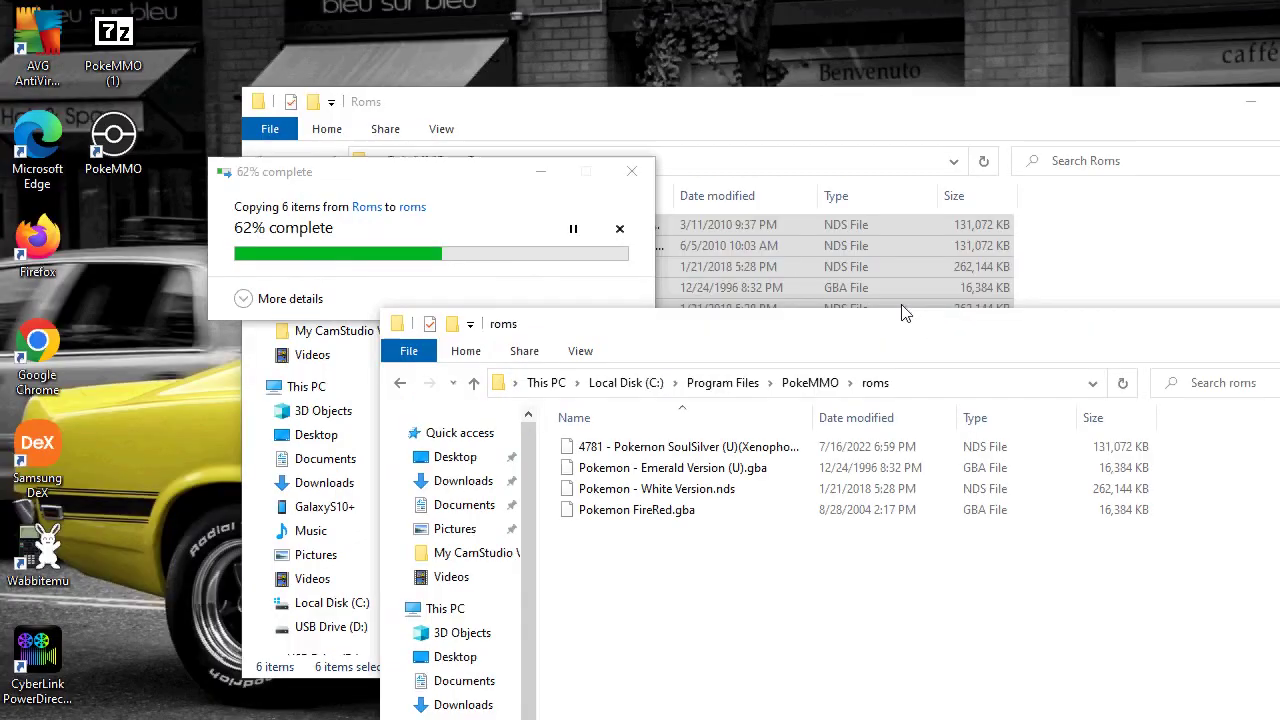
Rearrange the roms window, clear the selection, and open USB Drive (D:).
{"action": "mouse_move", "coordinate": [903, 313]}
{"action": "left_mouse_down"}
{"action": "mouse_move", "coordinate": [837, 163]}
{"action": "mouse_move", "coordinate": [894, 126]}
{"action": "left_mouse_up"}
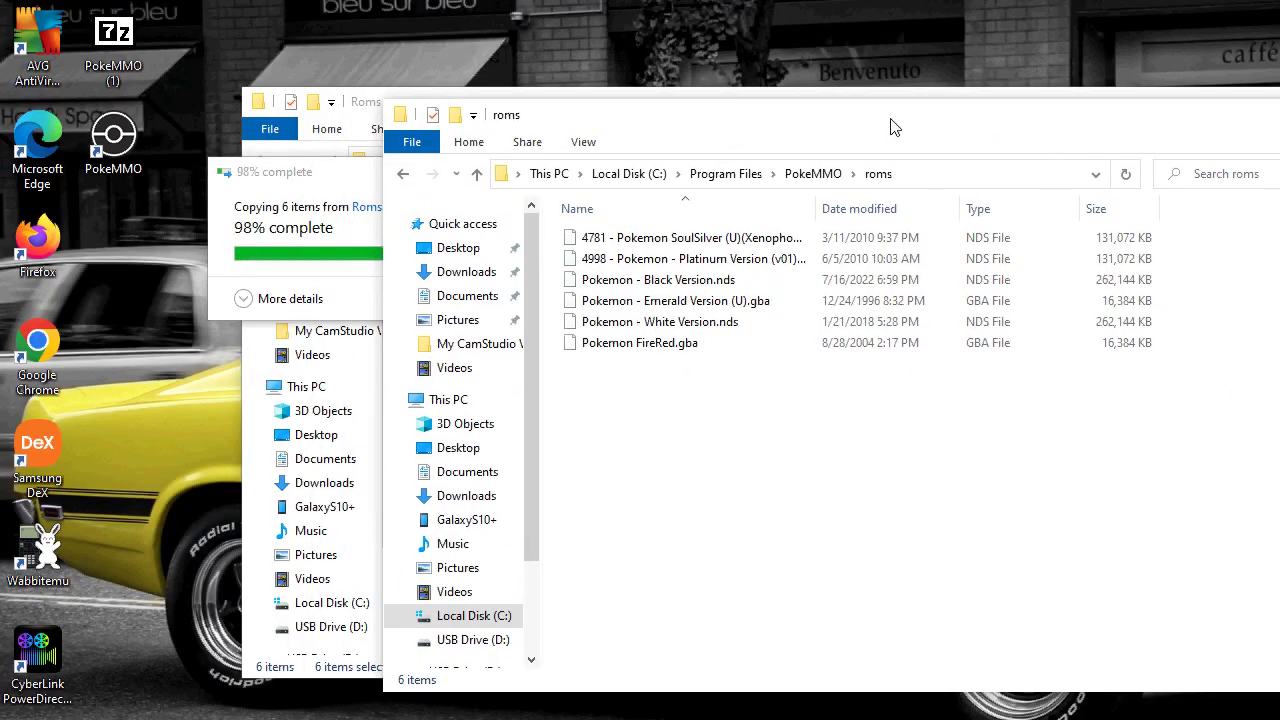
{"action": "left_click", "coordinate": [704, 459]}
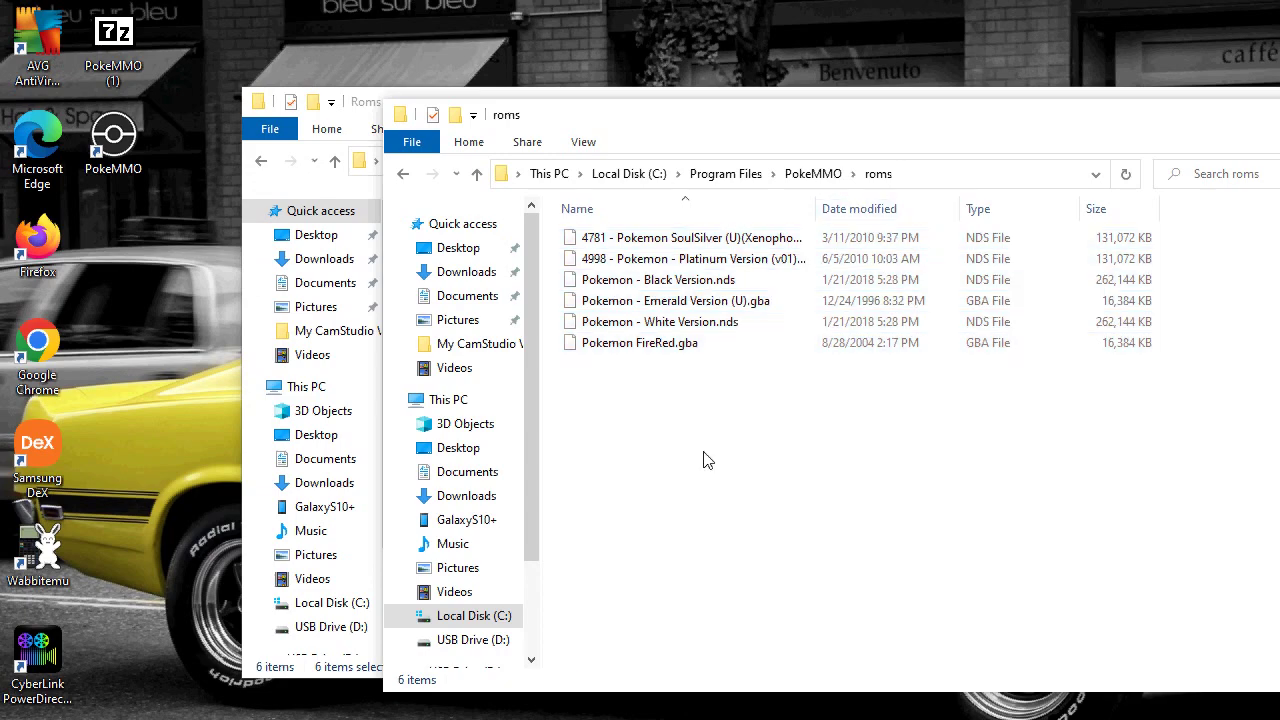
{"action": "mouse_move", "coordinate": [620, 124]}
{"action": "left_mouse_down"}
{"action": "mouse_move", "coordinate": [517, 437]}
{"action": "mouse_move", "coordinate": [571, 468]}
{"action": "left_mouse_up"}
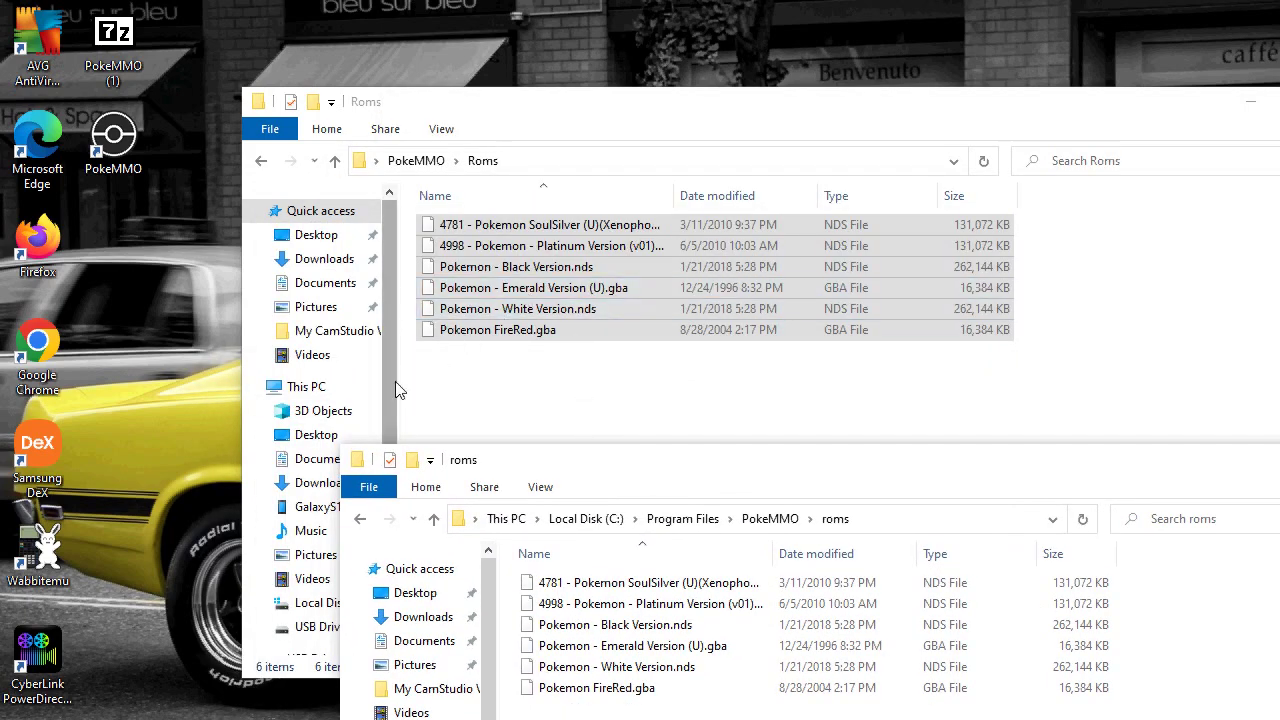
{"action": "left_click_drag", "start_coordinate": [389, 378], "coordinate": [387, 525]}
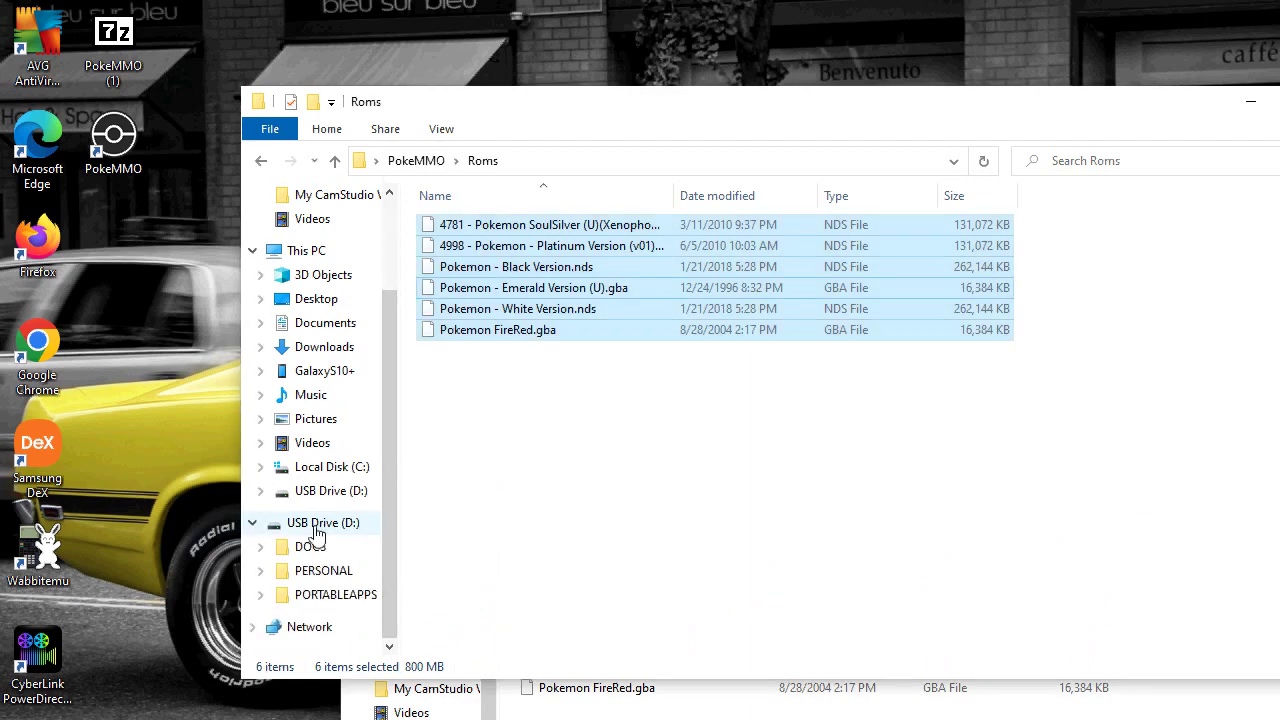
{"action": "left_click", "coordinate": [352, 523]}
Paste the six ROM files onto USB Drive (D:) and close the roms and USB drive windows.
{"action": "right_click", "coordinate": [447, 454]}
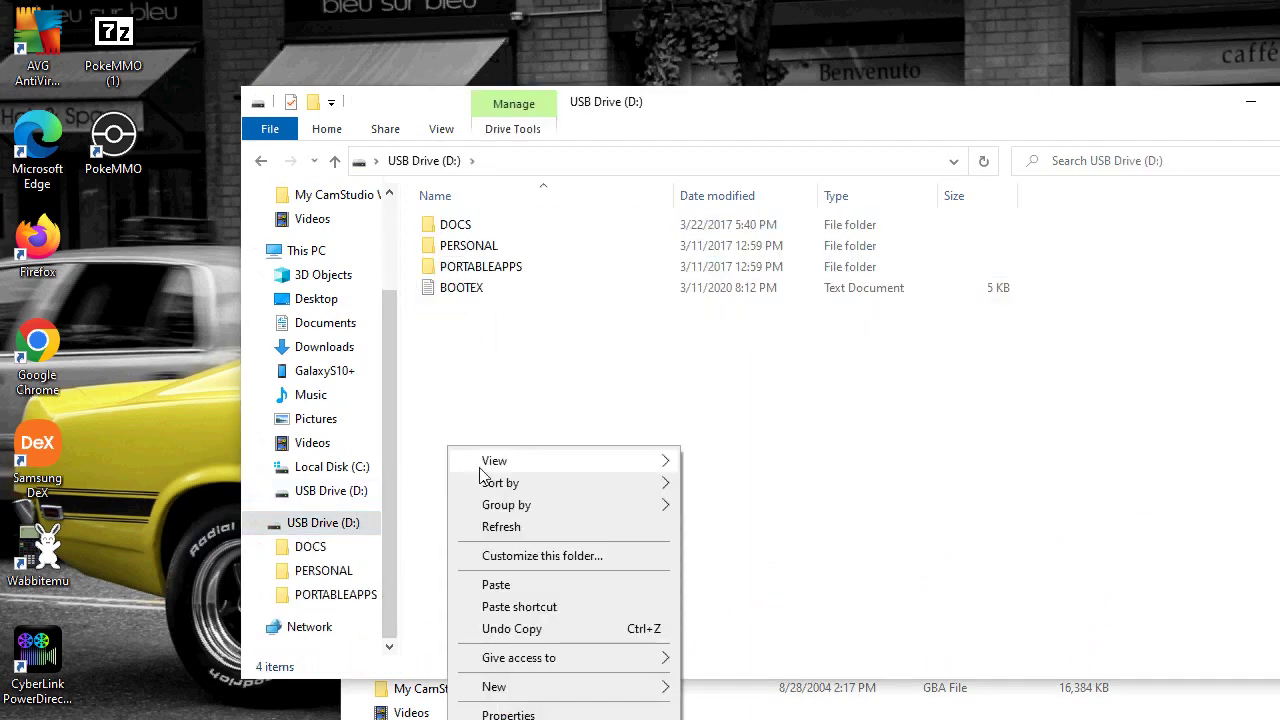
{"action": "left_click", "coordinate": [496, 394]}
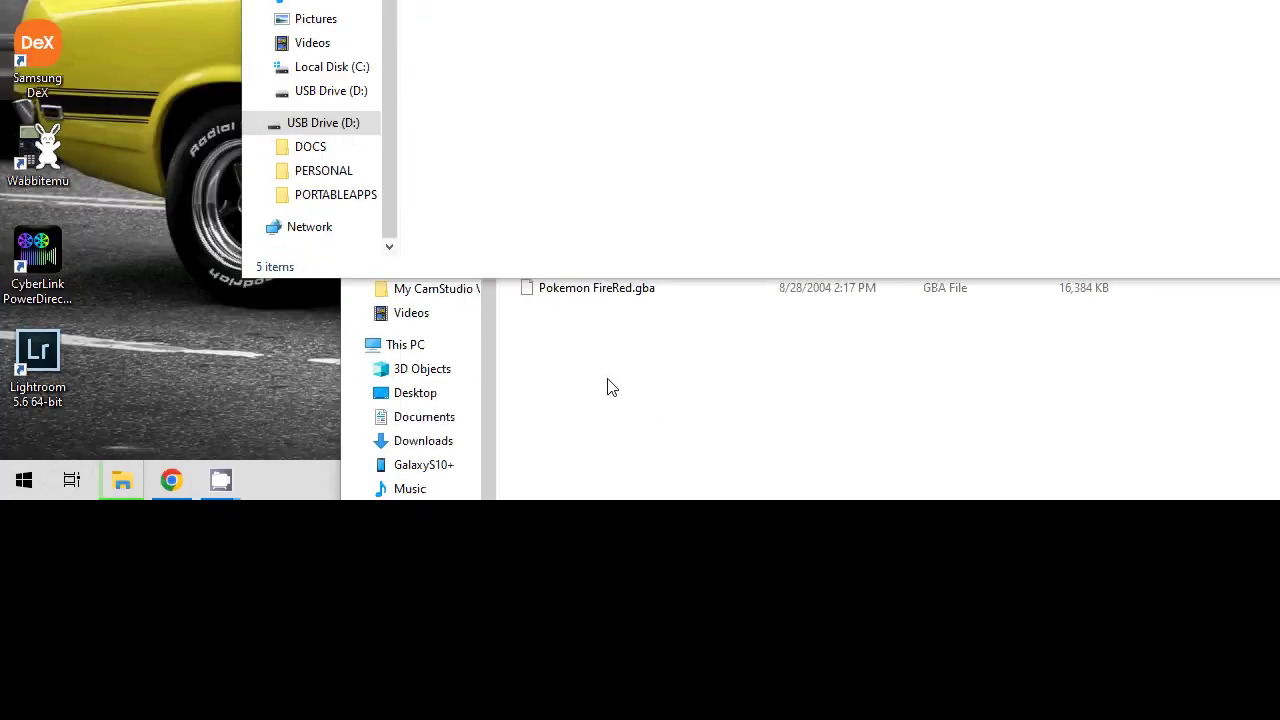
{"action": "left_click", "coordinate": [610, 719]}
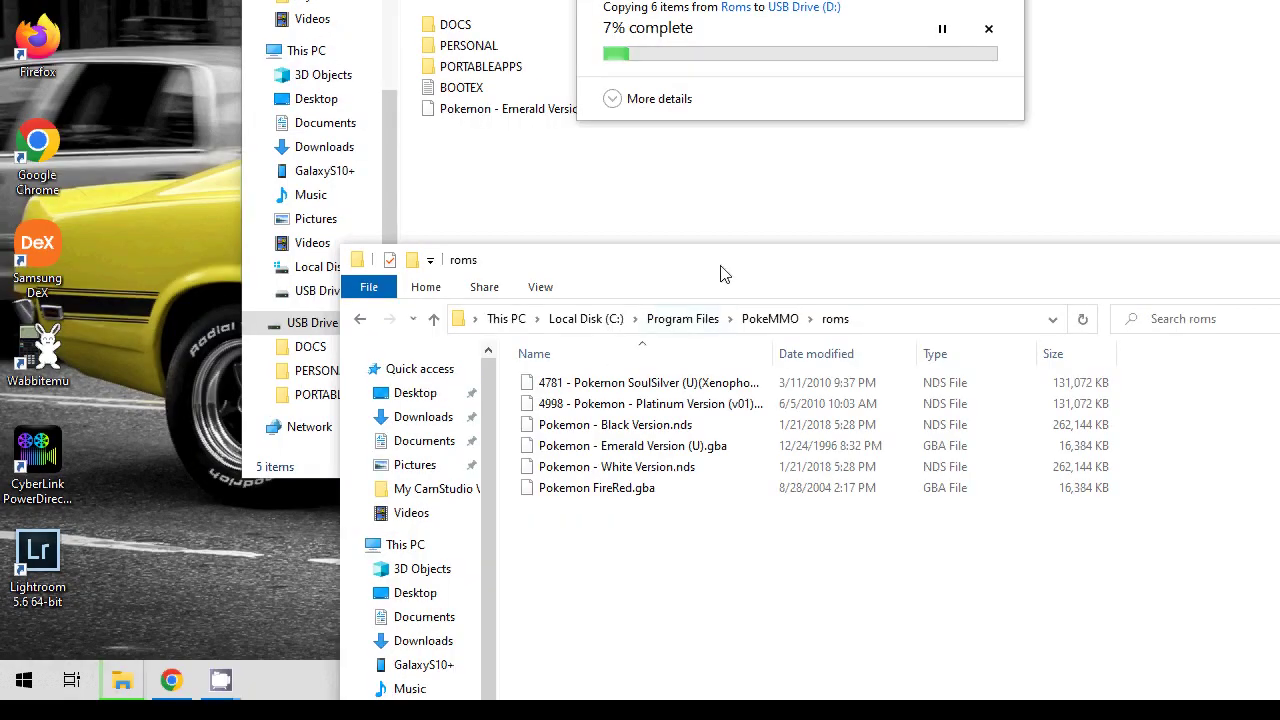
{"action": "mouse_move", "coordinate": [724, 274]}
{"action": "left_mouse_down"}
{"action": "mouse_move", "coordinate": [514, 170]}
{"action": "mouse_move", "coordinate": [514, 85]}
{"action": "left_mouse_up"}
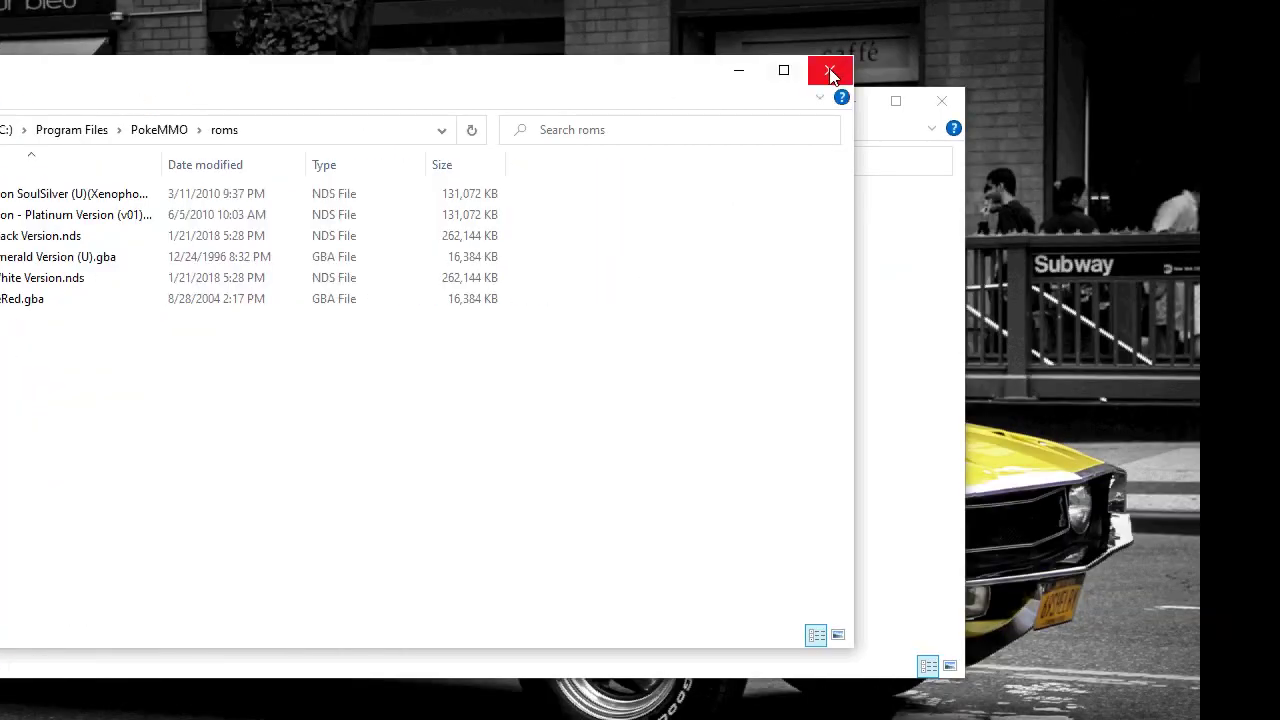
{"action": "left_click", "coordinate": [830, 72]}
{"action": "left_click", "coordinate": [940, 104]}
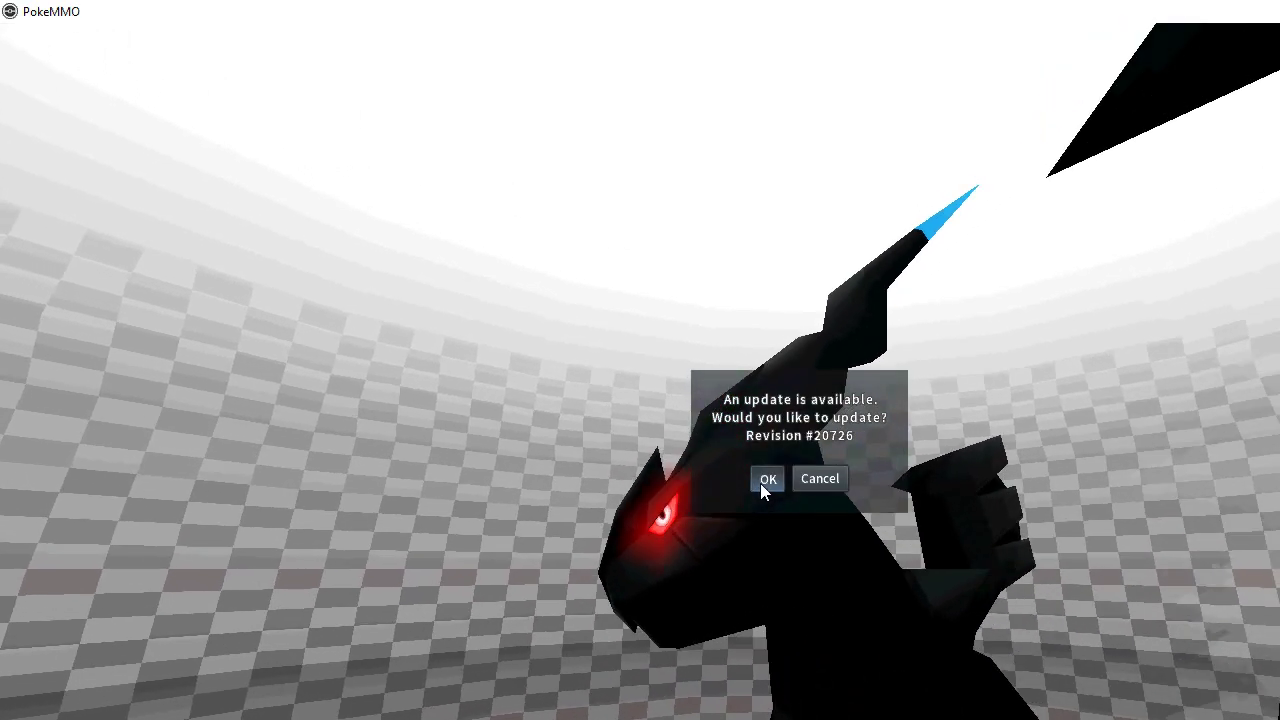
Accept the game update, then save English as the only chat language.
{"action": "left_click", "coordinate": [762, 480]}
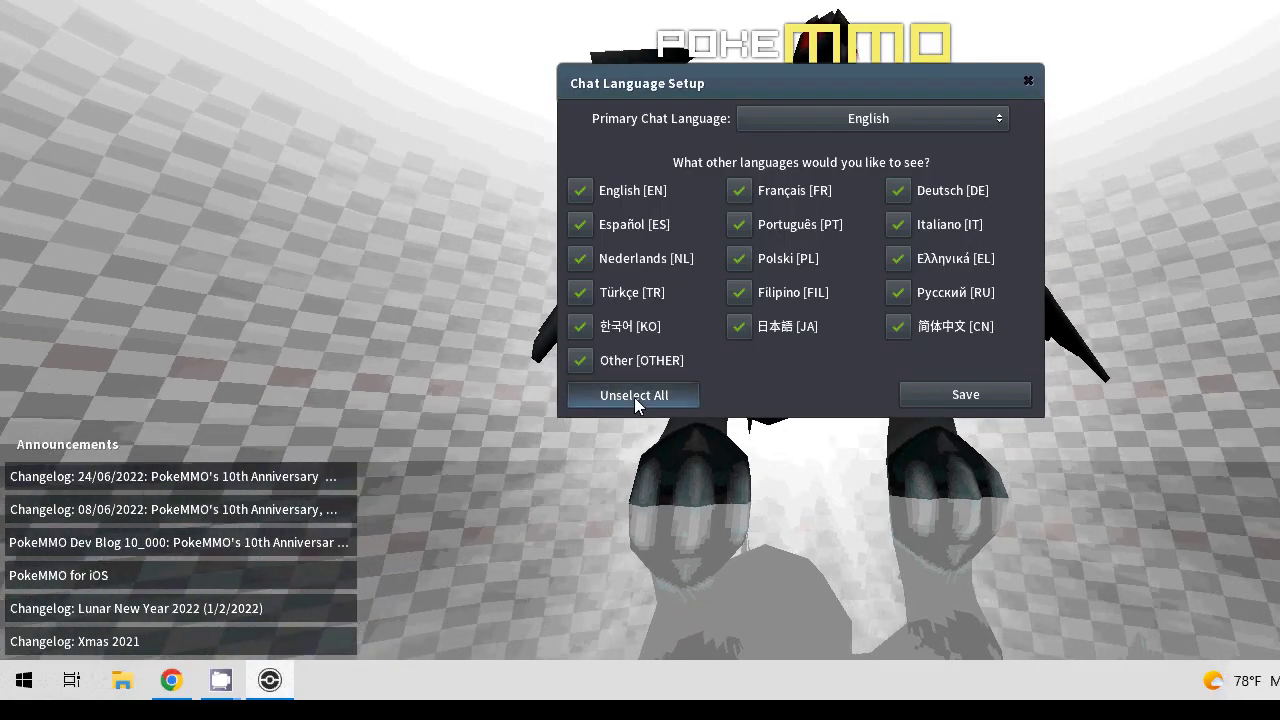
{"action": "left_click", "coordinate": [634, 398]}
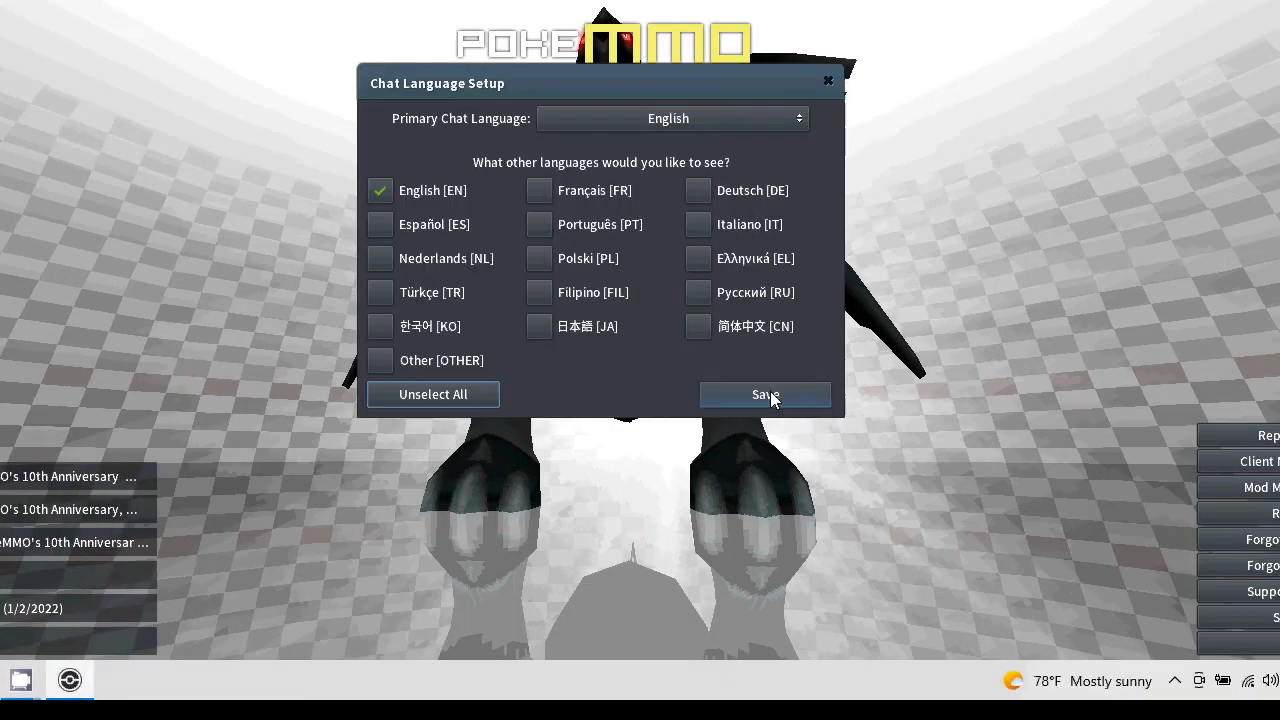
{"action": "left_click", "coordinate": [768, 396]}
{"action": "left_click", "coordinate": [581, 224]}
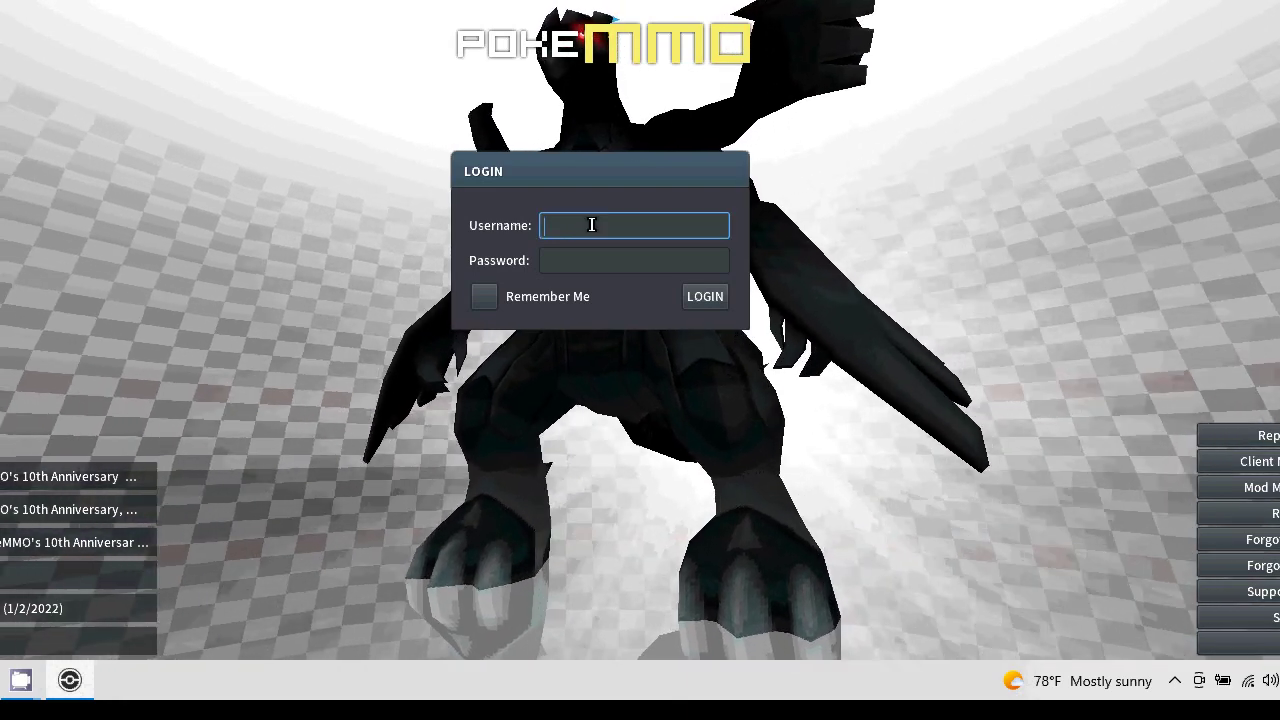
Sign in with the account username and password, log in to Live, and load the existing character.
{"action": "type", "text": "N"}
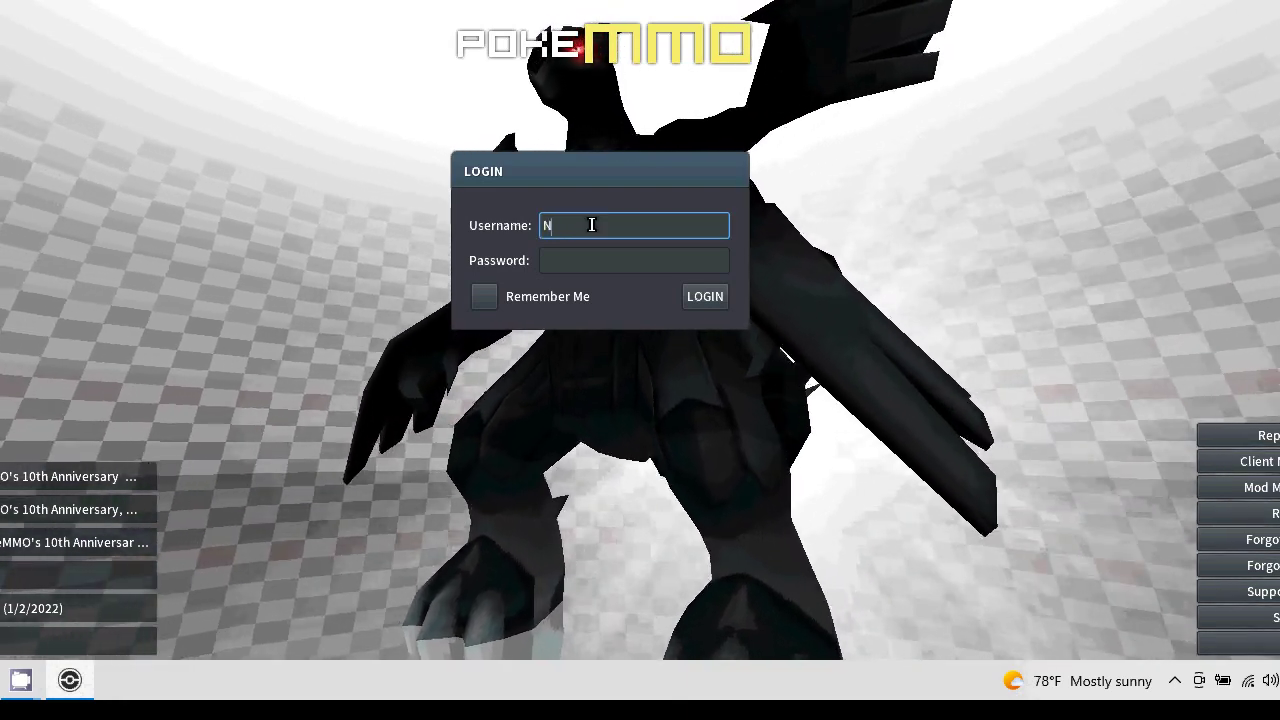
{"action": "type", "text": "ullOverd"}
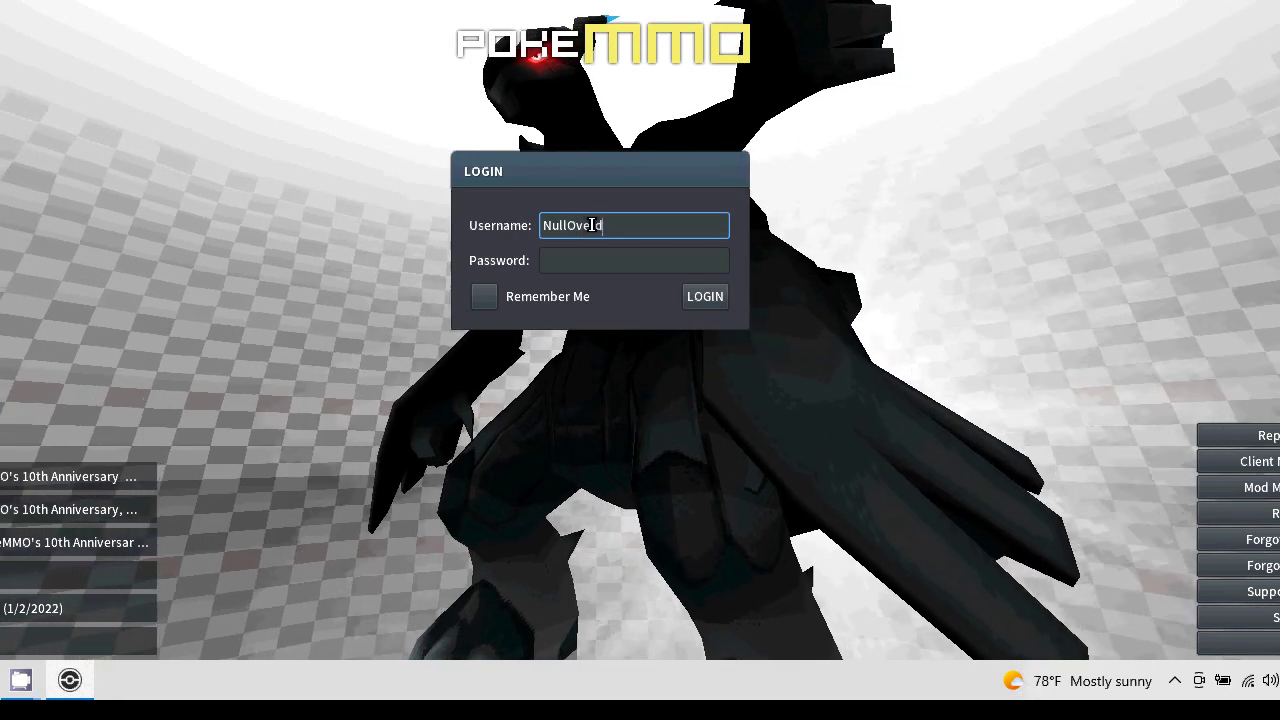
{"action": "type", "text": "rive"}
{"action": "key", "text": "Tab"}
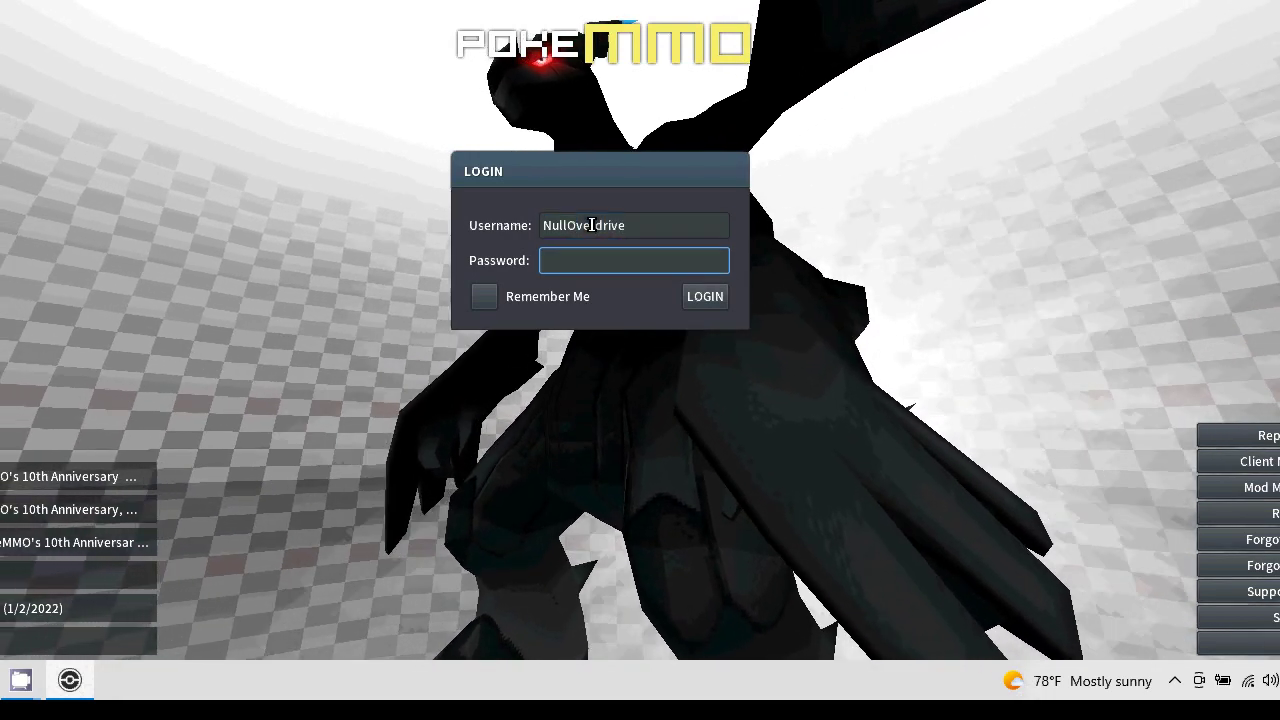
{"action": "type", "text": "#####"}
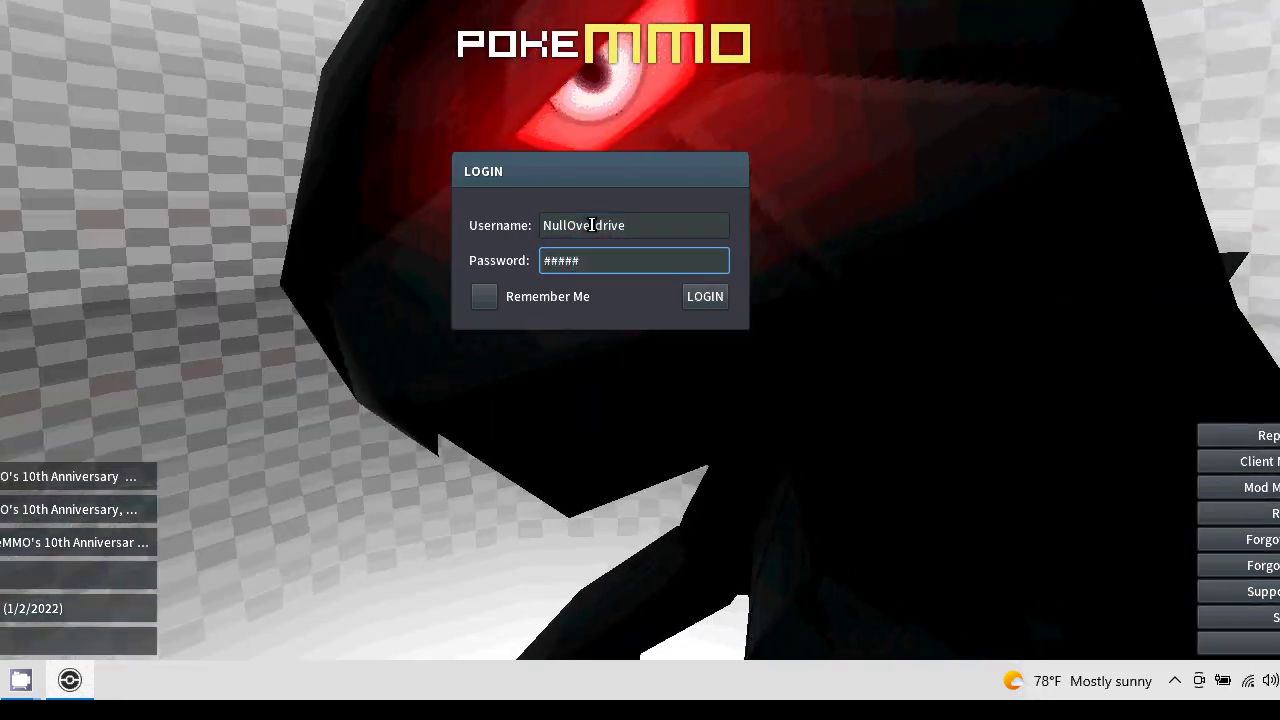
{"action": "type", "text": "###"}
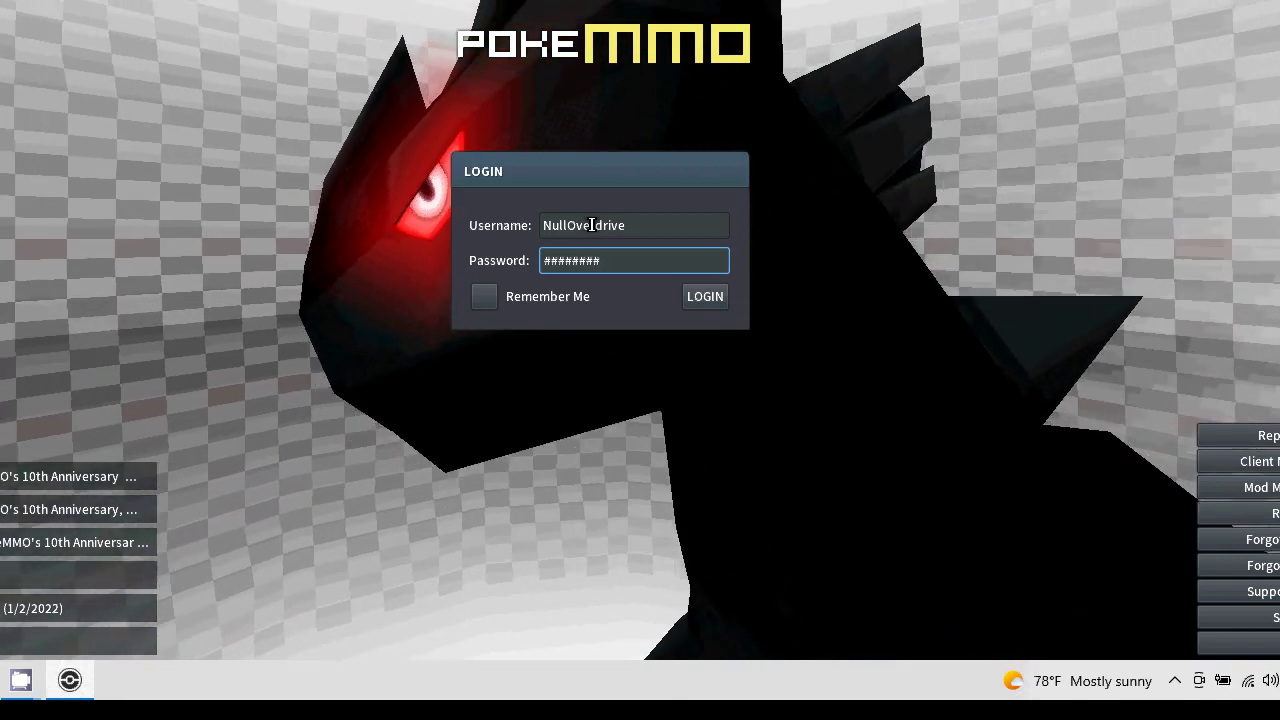
{"action": "type", "text": "#"}
{"action": "key", "text": "Return"}
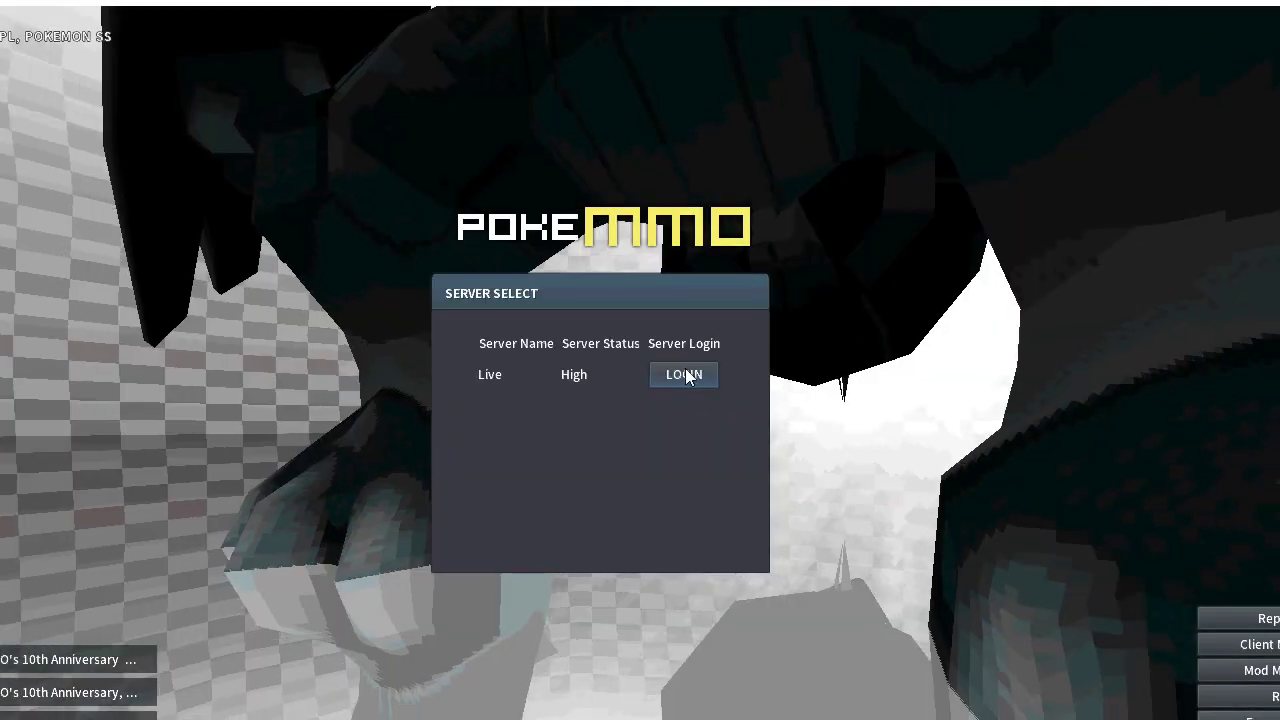
{"action": "left_click", "coordinate": [685, 370]}
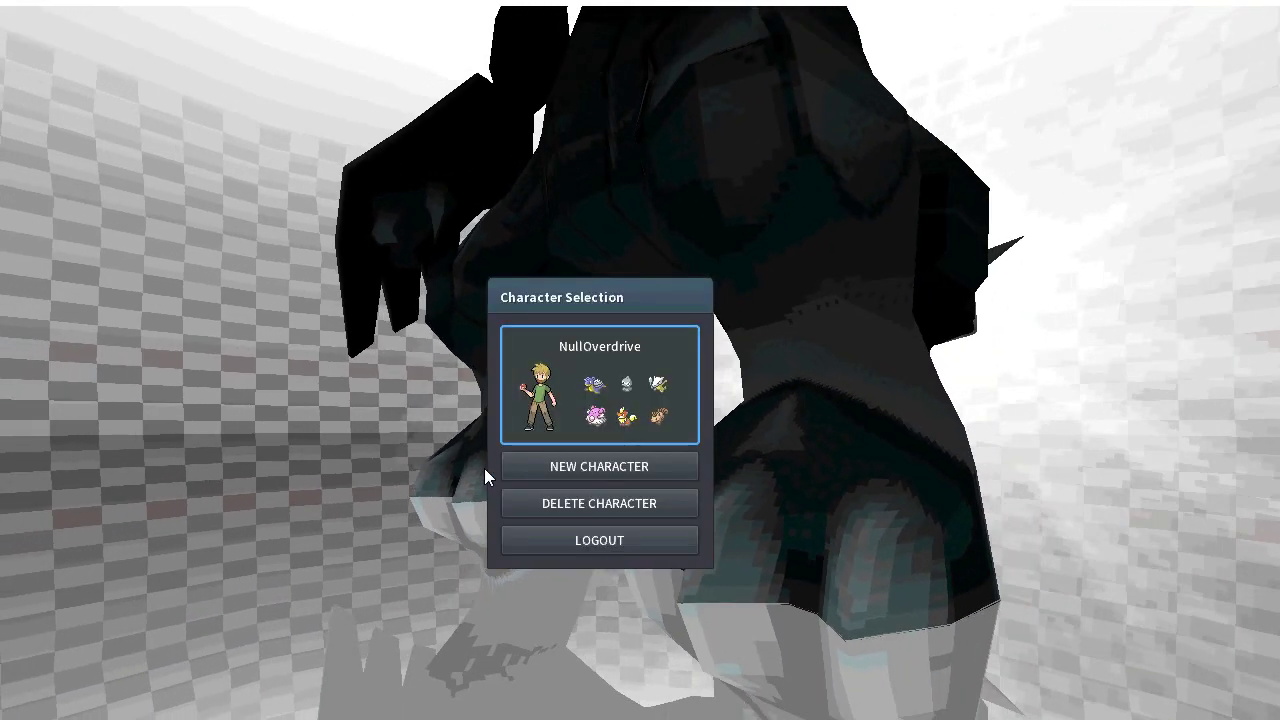
{"action": "left_click", "coordinate": [592, 384]}
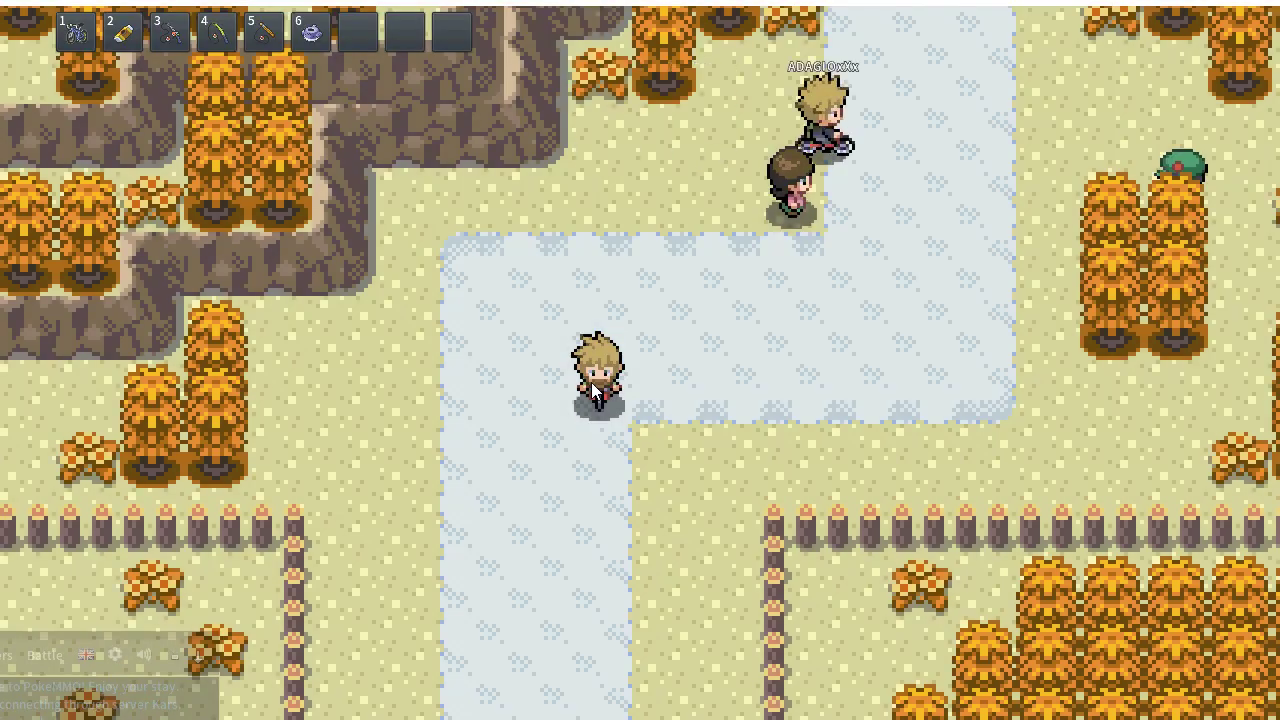
Walk the character across the icy route into town and ride the bicycle a couple of tiles.
{"action": "key", "text": "Right"}
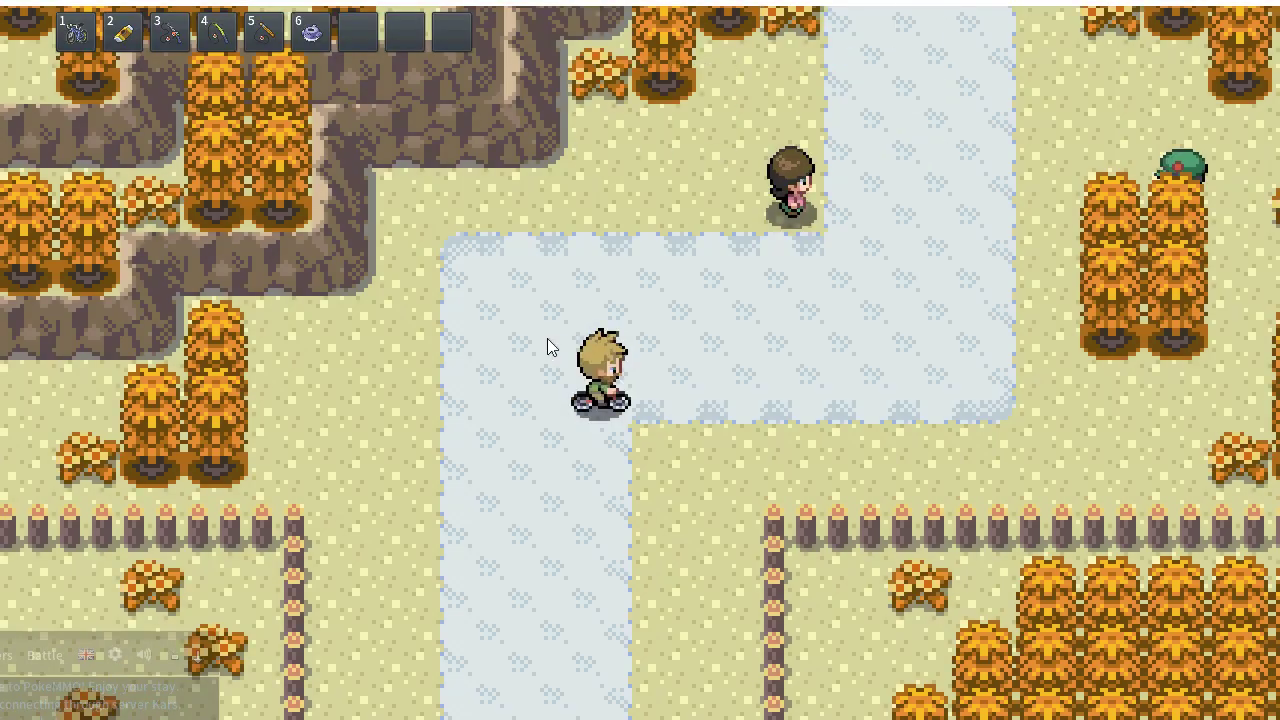
{"action": "key", "text": "Up"}
{"action": "key", "text": "Left"}
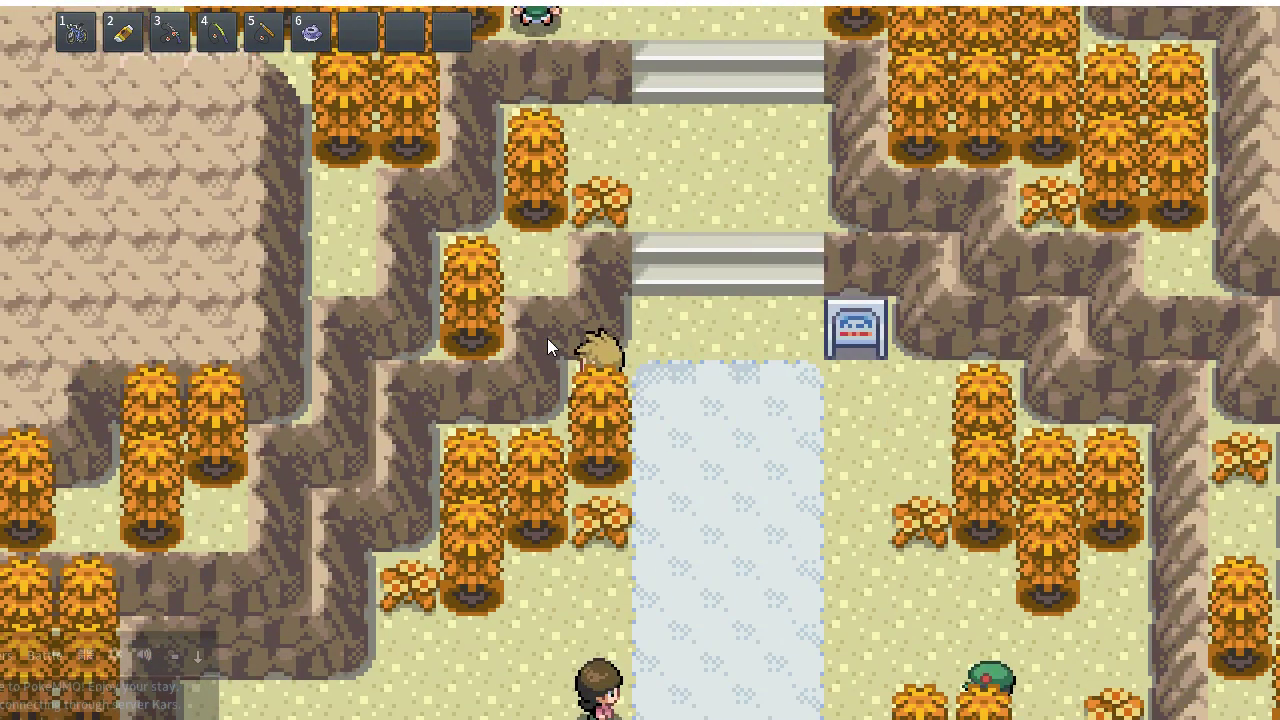
{"action": "key", "text": "Down"}
{"action": "key", "text": "Left"}
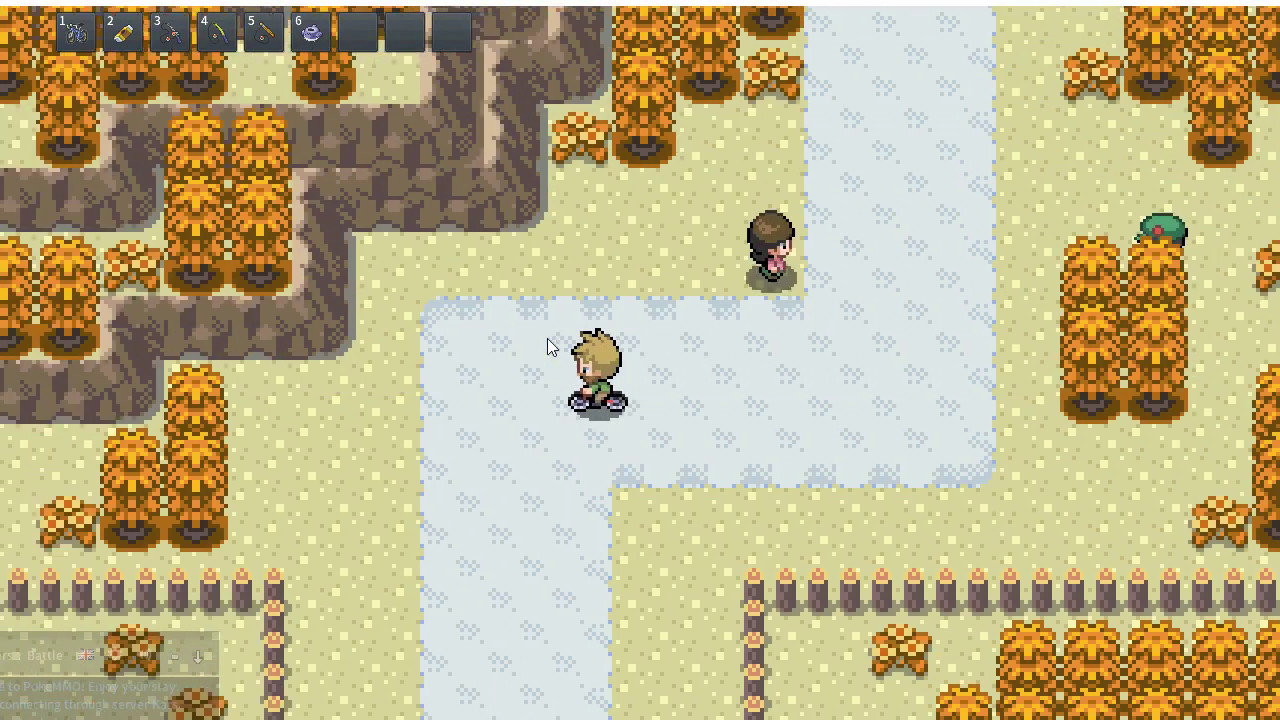
{"action": "key", "text": "Down"}
{"action": "key", "text": "1"}
{"action": "key", "text": "Down"}
{"action": "key", "text": "Right"}
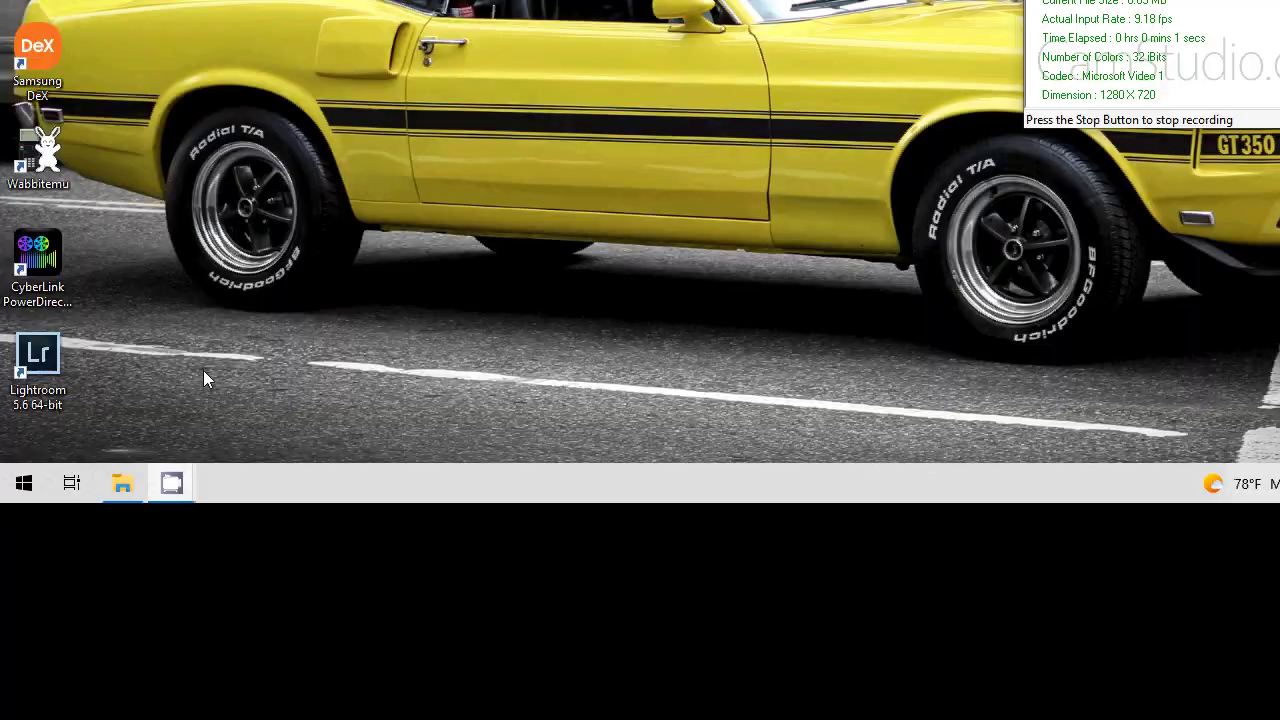
{"action": "left_click", "coordinate": [122, 484]}
Create a new folder named PokeMMO in the GalaxyS10+ Internal storage.
{"action": "left_click", "coordinate": [243, 200]}
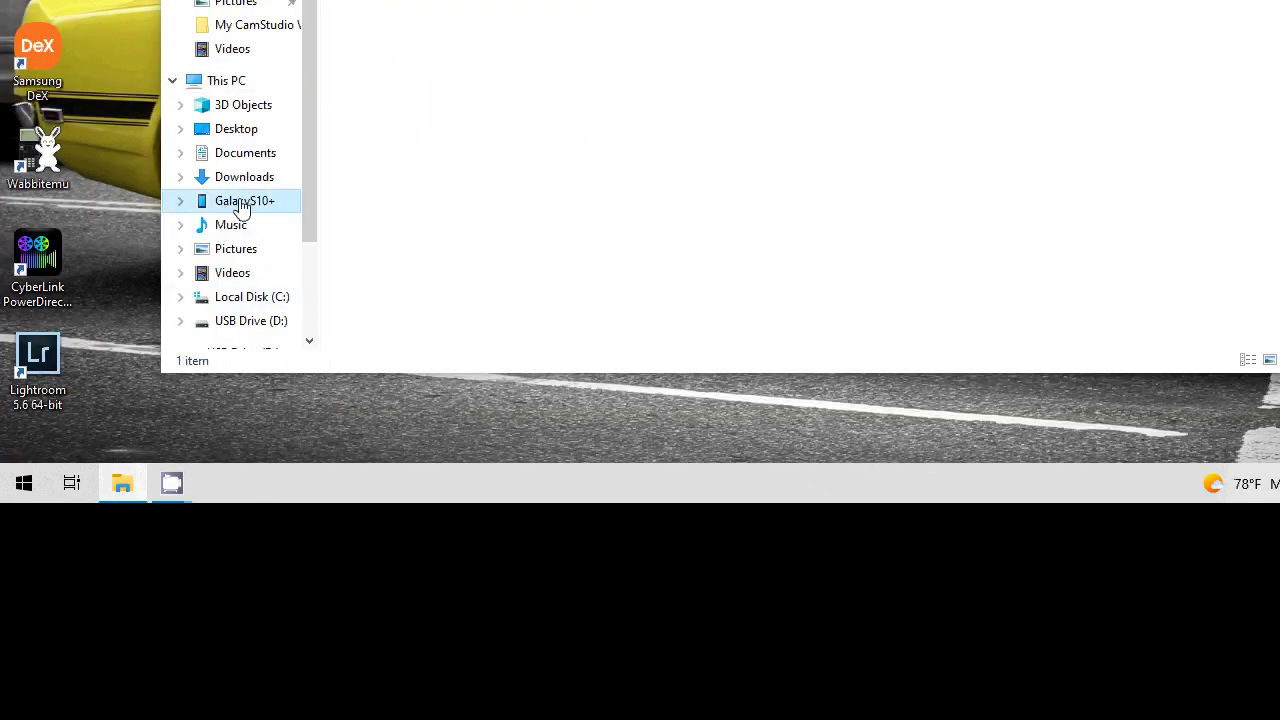
{"action": "double_click", "coordinate": [358, 282]}
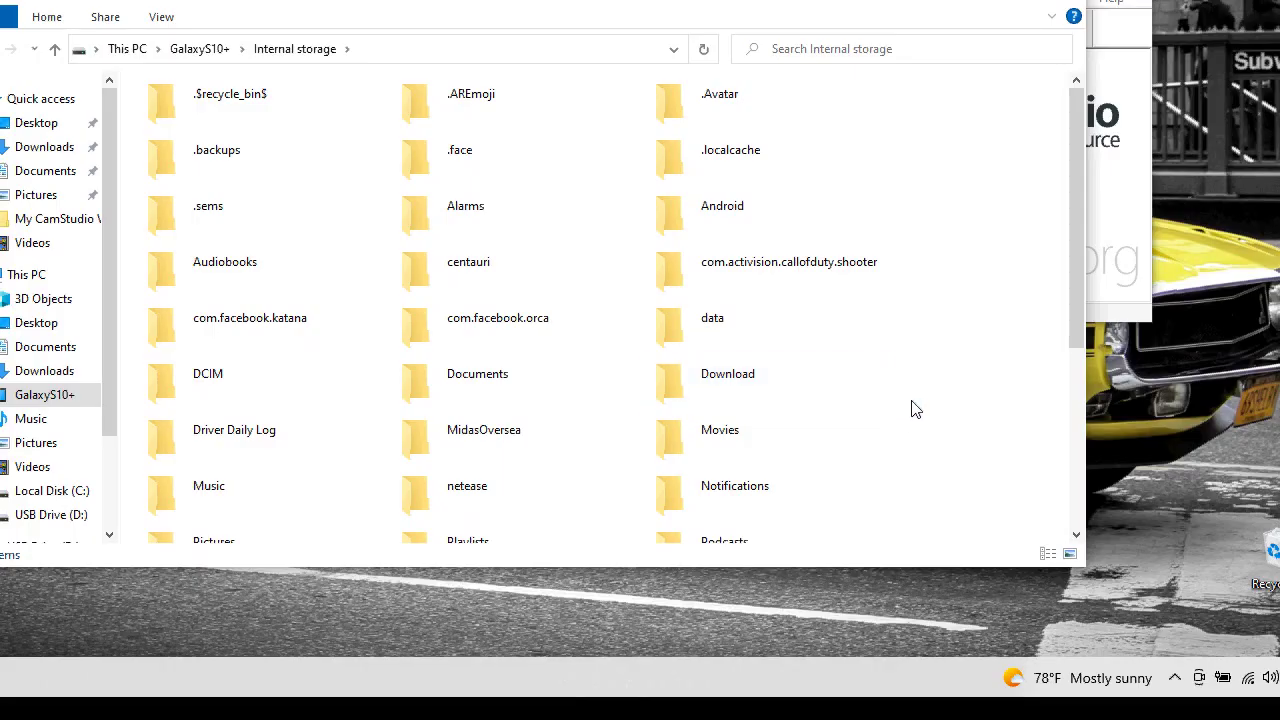
{"action": "right_click", "coordinate": [714, 403]}
{"action": "left_click", "coordinate": [769, 388]}
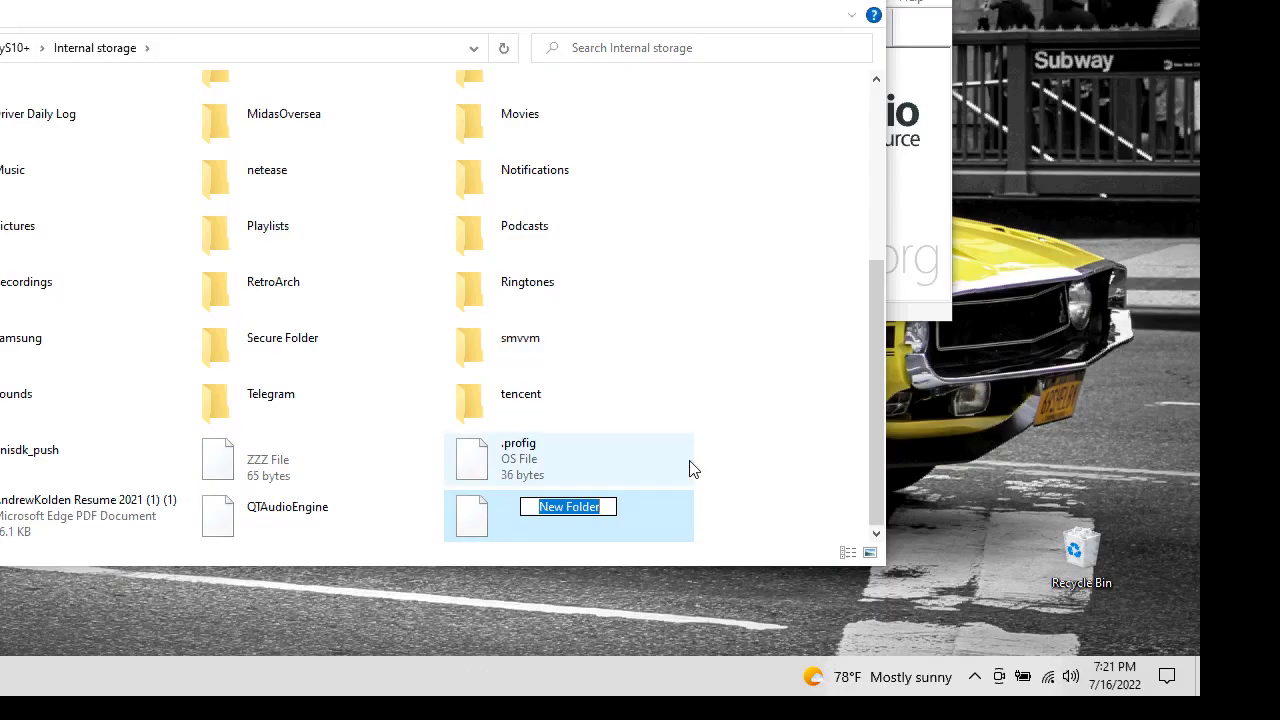
{"action": "key", "text": "Return"}
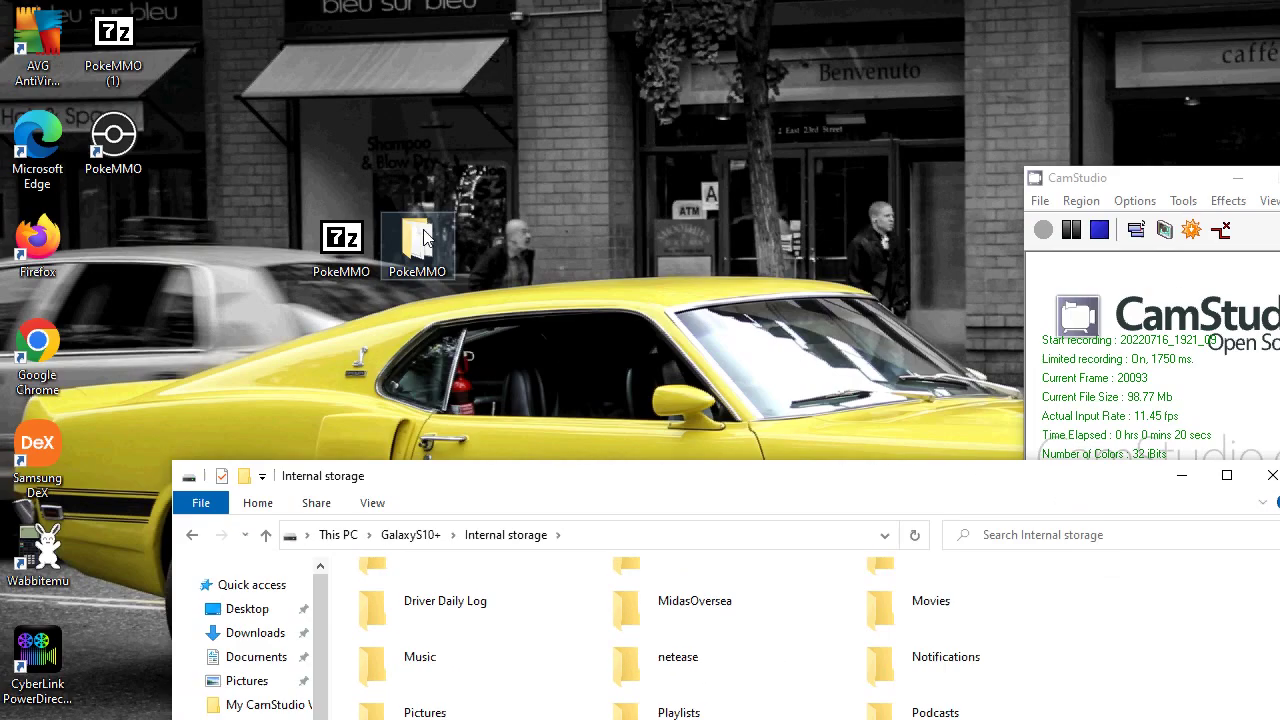
Copy the six ROM files from the desktop PokeMMO\Roms folder into the phone's PokeMMO folder.
{"action": "double_click", "coordinate": [423, 240]}
{"action": "double_click", "coordinate": [415, 136]}
{"action": "mouse_move", "coordinate": [475, 314]}
{"action": "left_mouse_down"}
{"action": "mouse_move", "coordinate": [408, 178]}
{"action": "mouse_move", "coordinate": [405, 135]}
{"action": "left_mouse_up"}
{"action": "right_click", "coordinate": [466, 170]}
{"action": "left_click", "coordinate": [522, 404]}
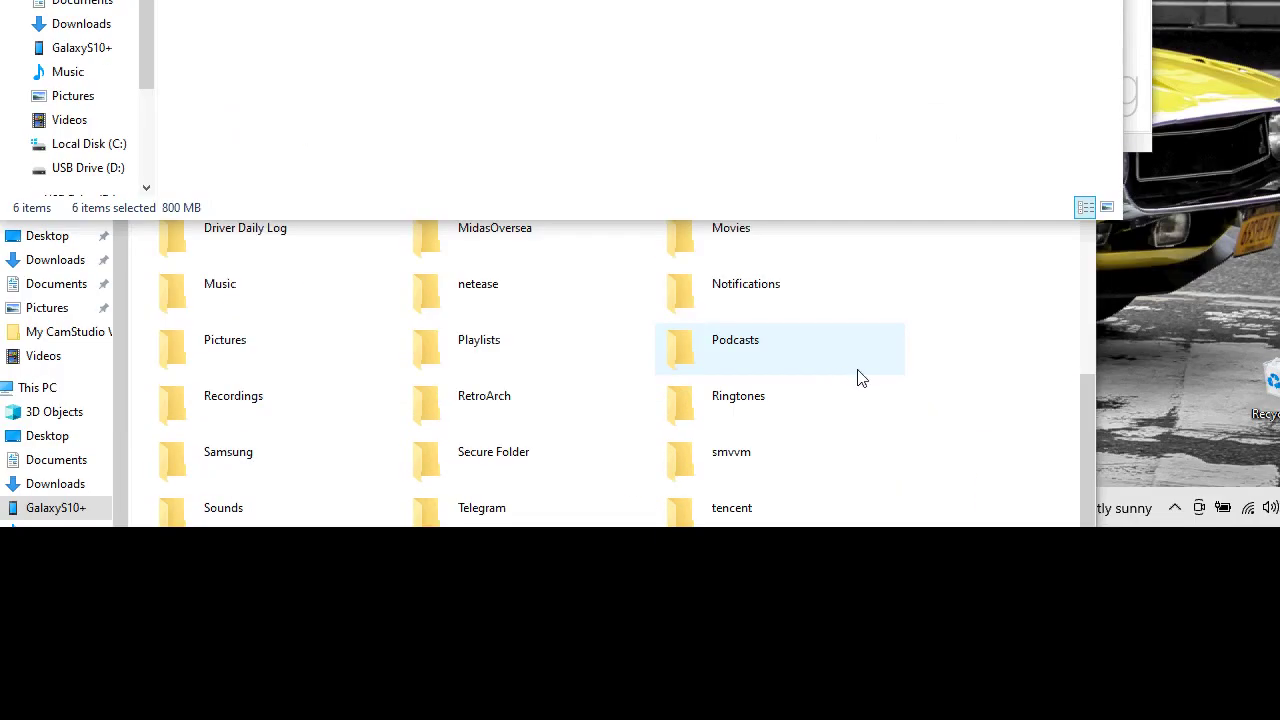
{"action": "left_click", "coordinate": [940, 712]}
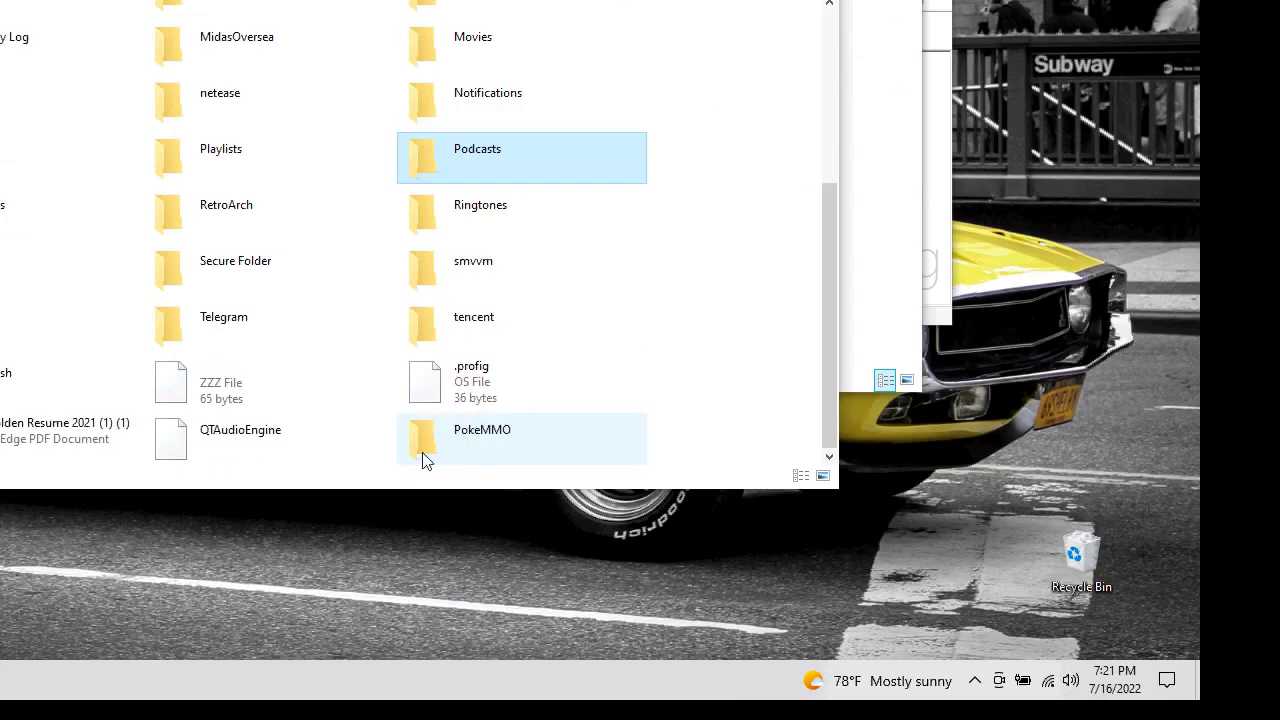
{"action": "double_click", "coordinate": [423, 457]}
{"action": "right_click", "coordinate": [486, 257]}
{"action": "left_click", "coordinate": [555, 367]}
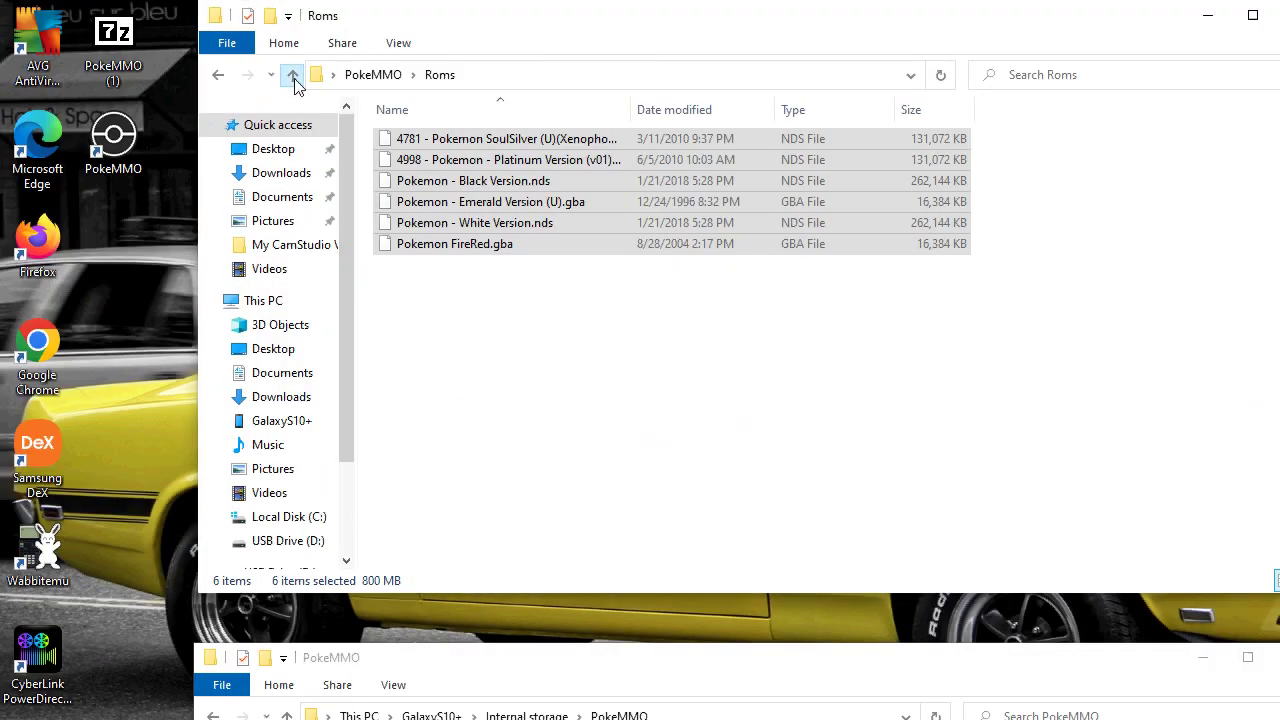
Copy pokemmo-client-android.apk into the phone's Internal storage Download folder.
{"action": "left_click", "coordinate": [254, 76]}
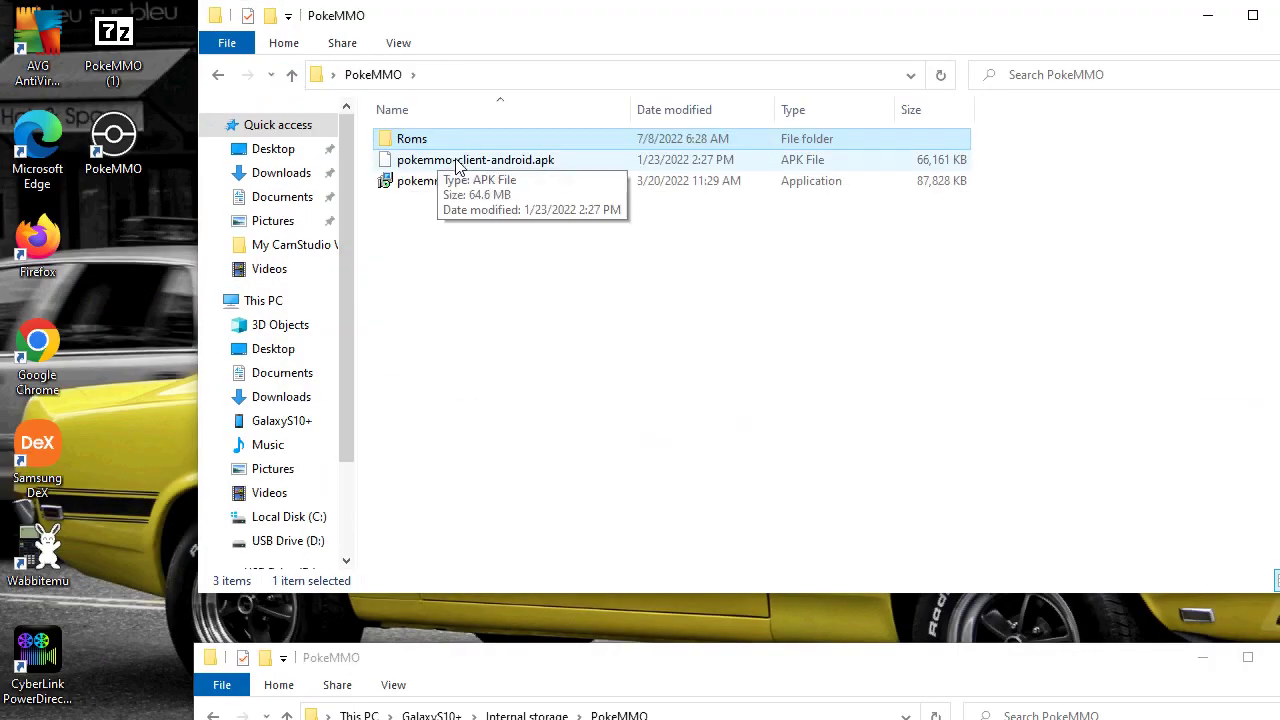
{"action": "right_click", "coordinate": [456, 165]}
{"action": "left_click", "coordinate": [508, 436]}
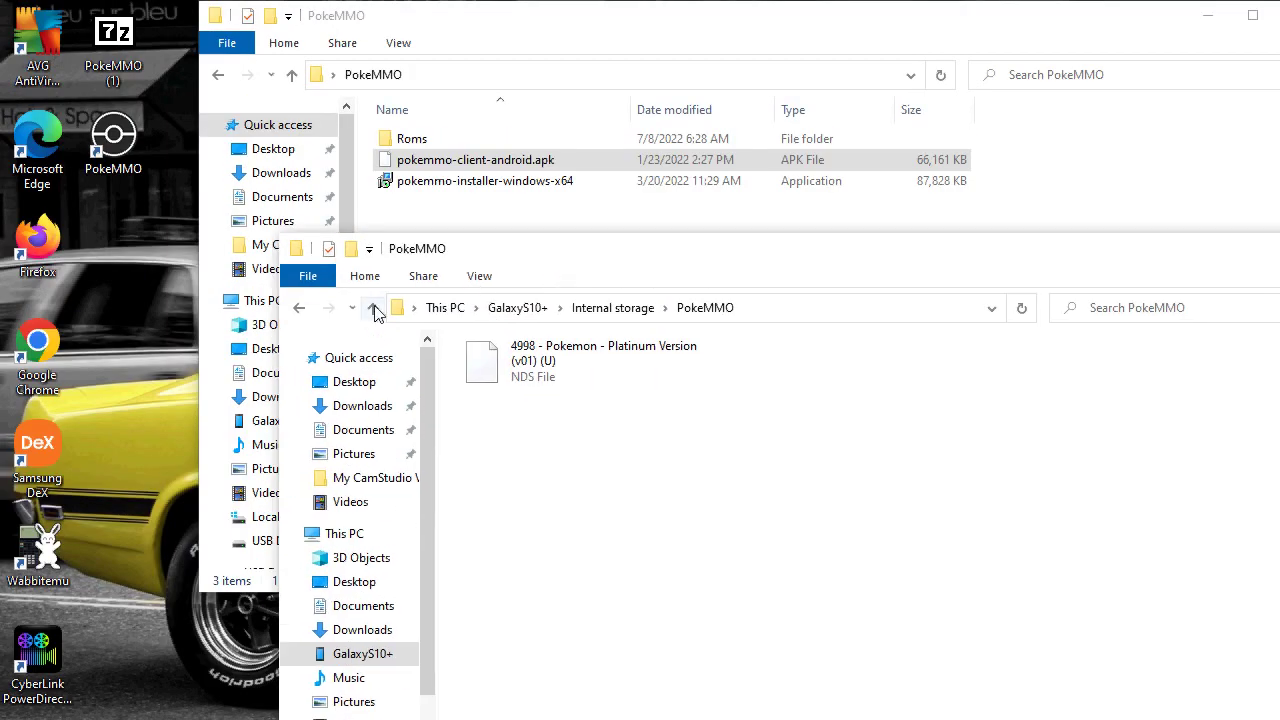
{"action": "left_click", "coordinate": [374, 310]}
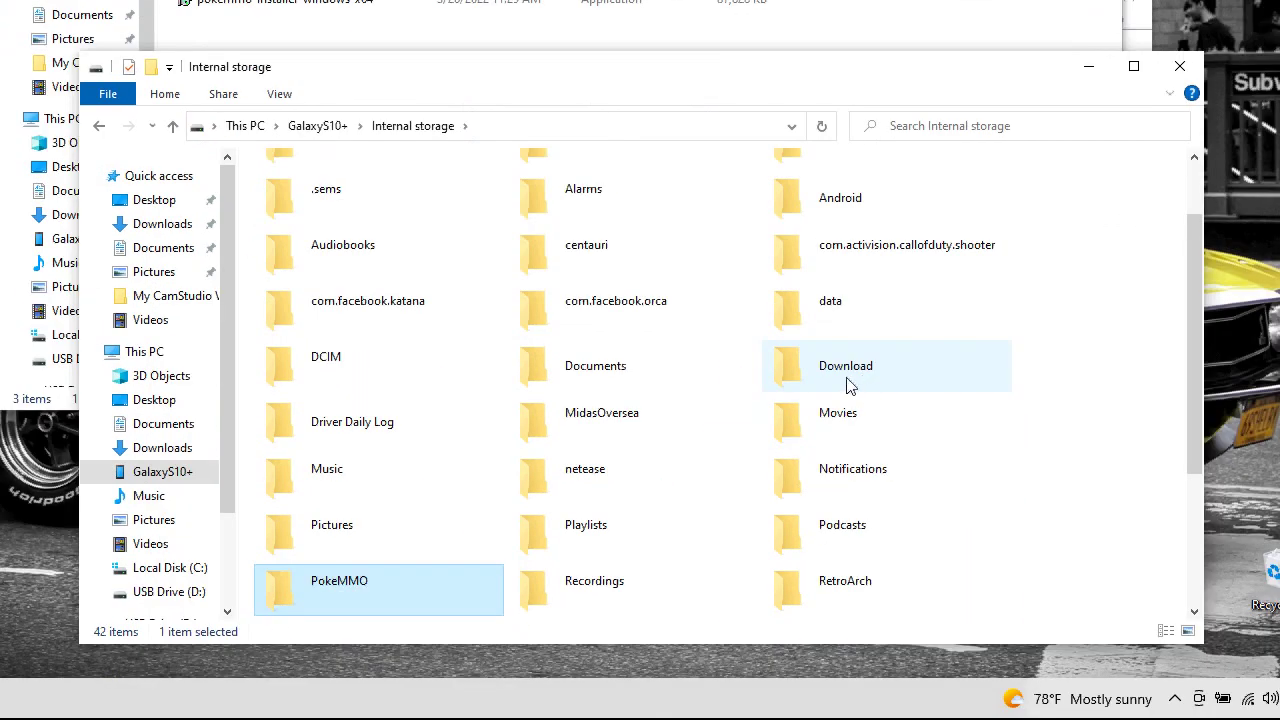
{"action": "double_click", "coordinate": [1049, 562]}
{"action": "right_click", "coordinate": [364, 277]}
{"action": "left_click", "coordinate": [420, 385]}
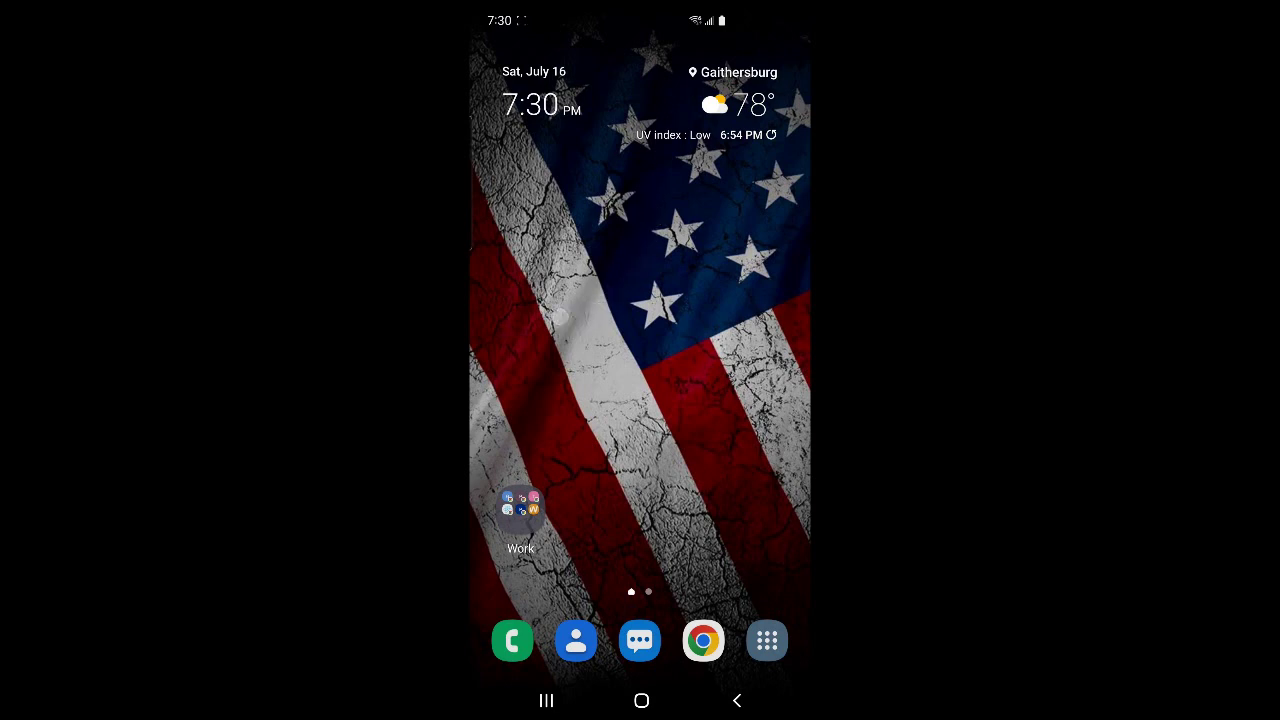
Open Android Settings from the quick settings panel and go to the Apps list.
{"action": "left_click_drag", "start_coordinate": [643, 14], "coordinate": [643, 120]}
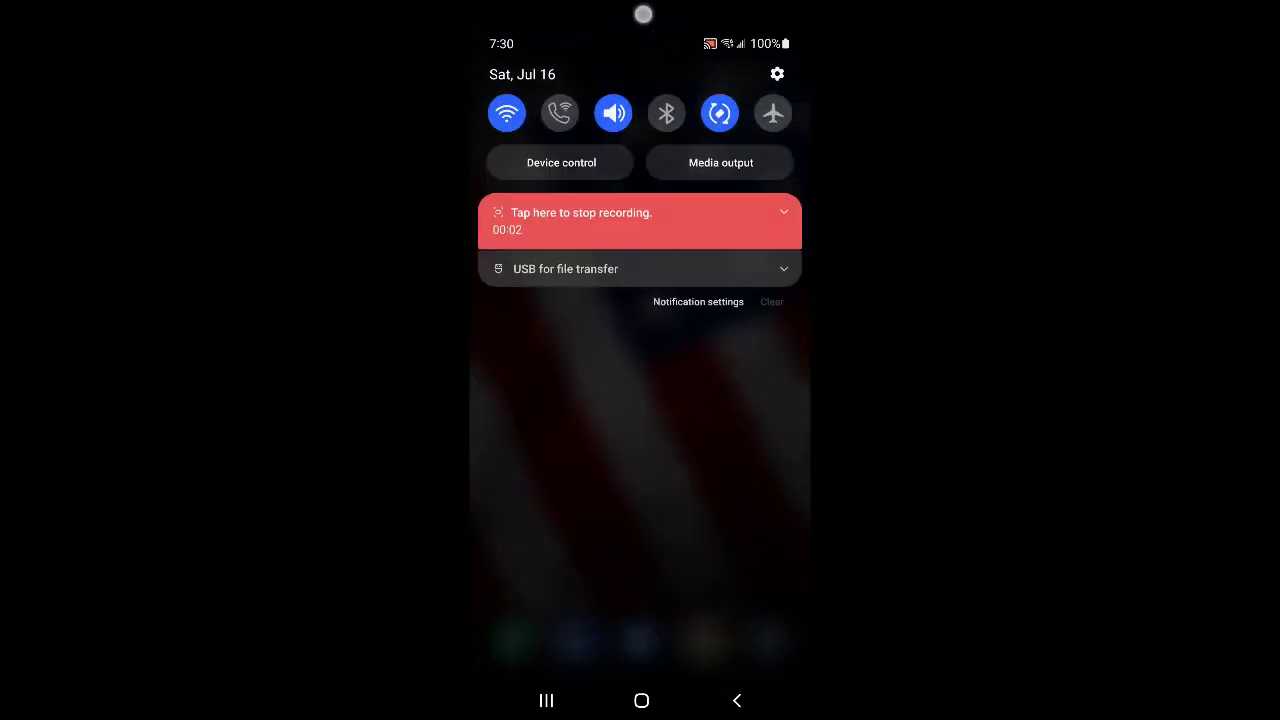
{"action": "left_click_drag", "start_coordinate": [700, 40], "coordinate": [721, 378]}
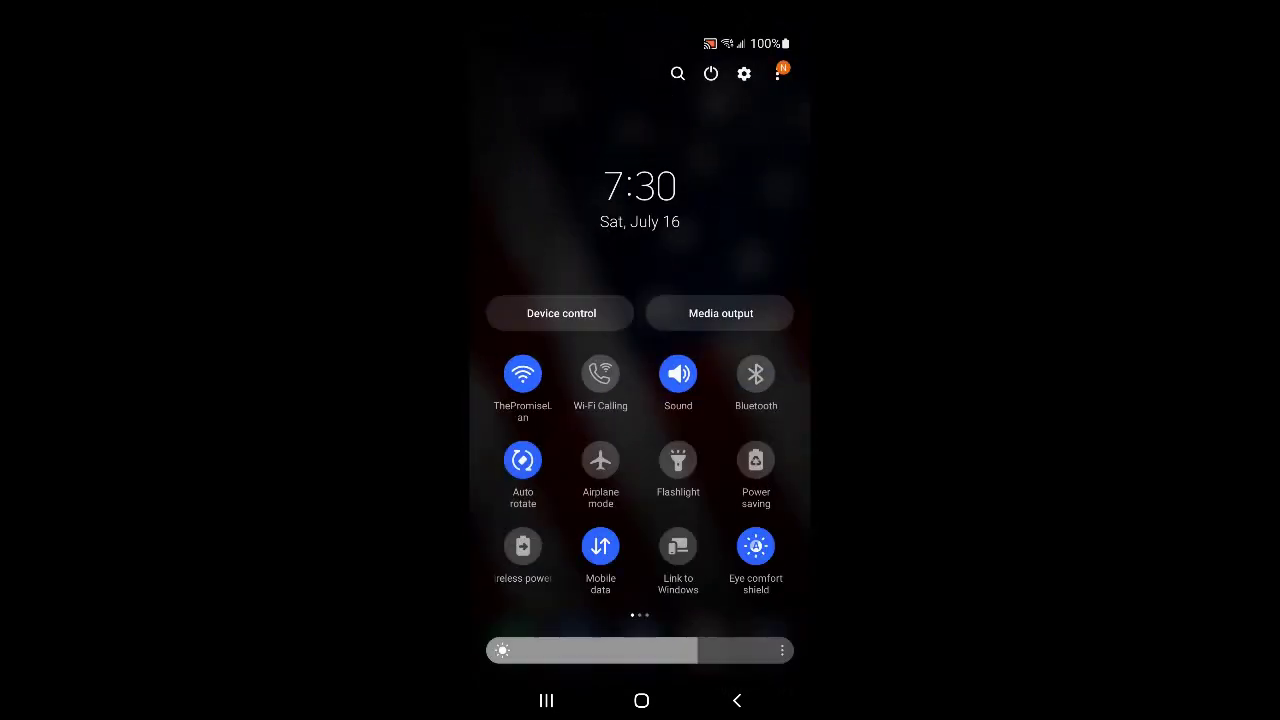
{"action": "left_click", "coordinate": [744, 74]}
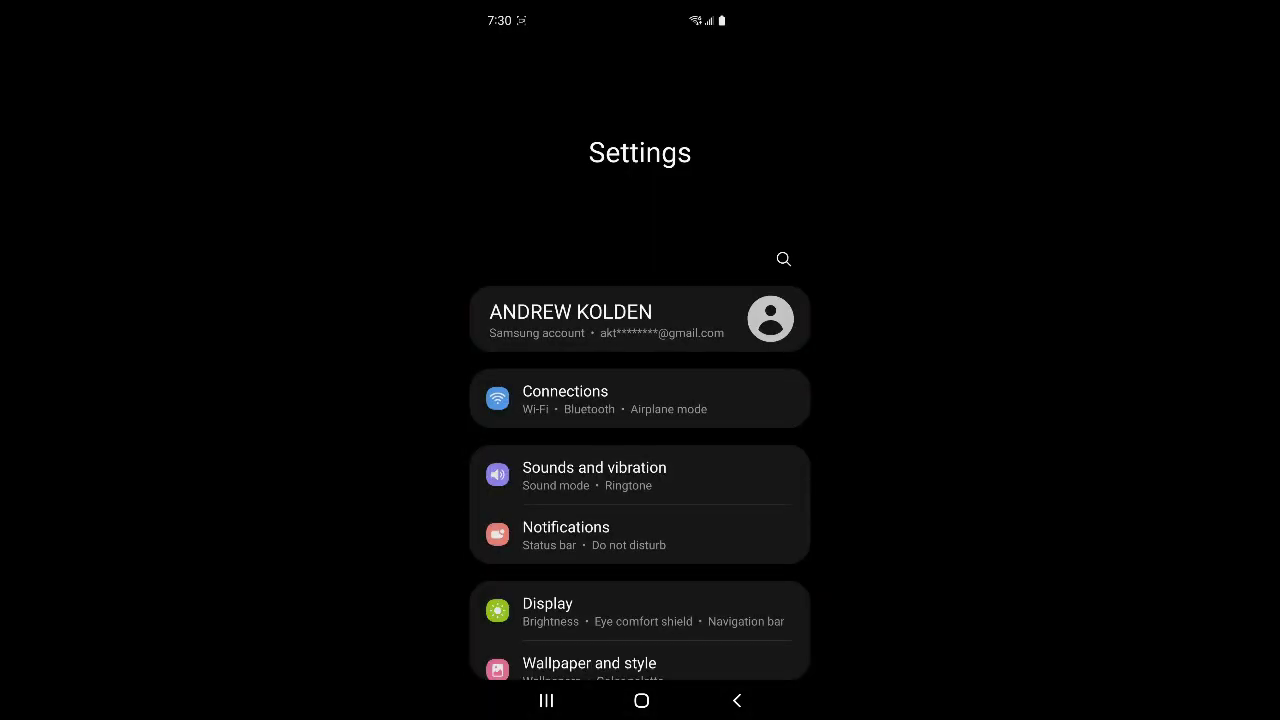
{"action": "left_click_drag", "start_coordinate": [744, 593], "coordinate": [760, 254]}
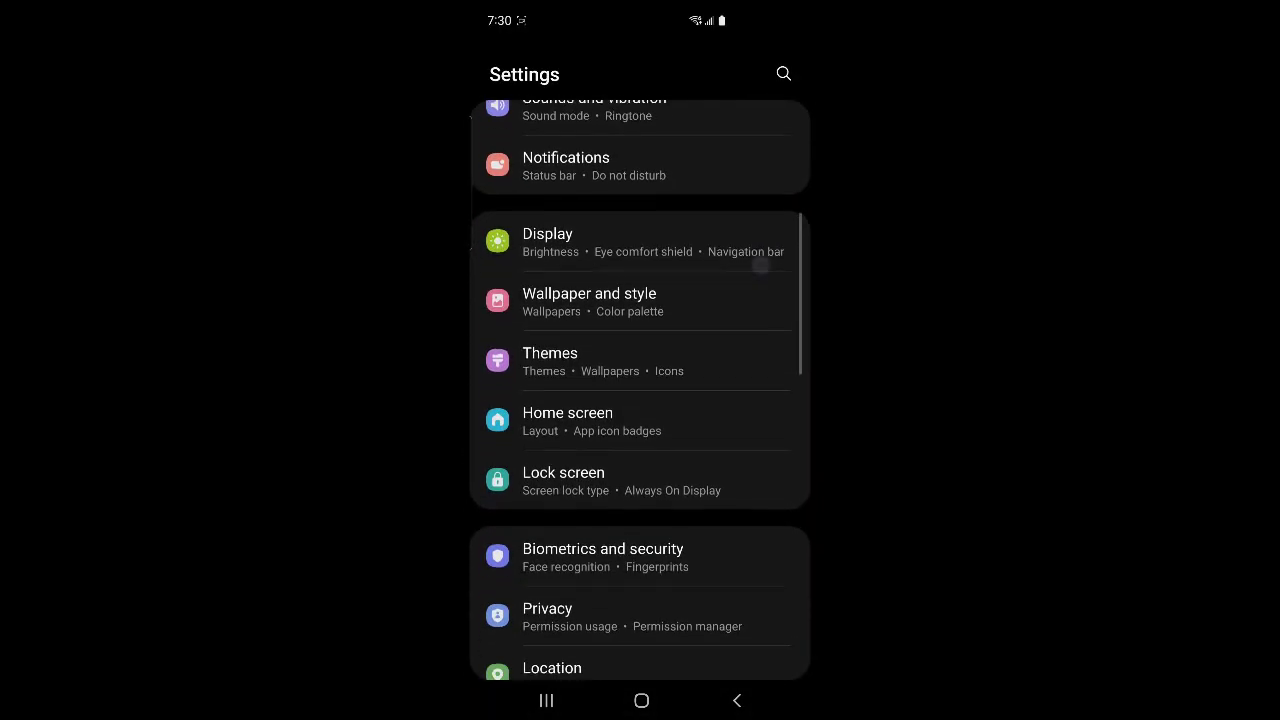
{"action": "mouse_move", "coordinate": [741, 530]}
{"action": "left_mouse_down"}
{"action": "mouse_move", "coordinate": [763, 200]}
{"action": "mouse_move", "coordinate": [734, 506]}
{"action": "mouse_move", "coordinate": [746, 243]}
{"action": "left_mouse_up"}
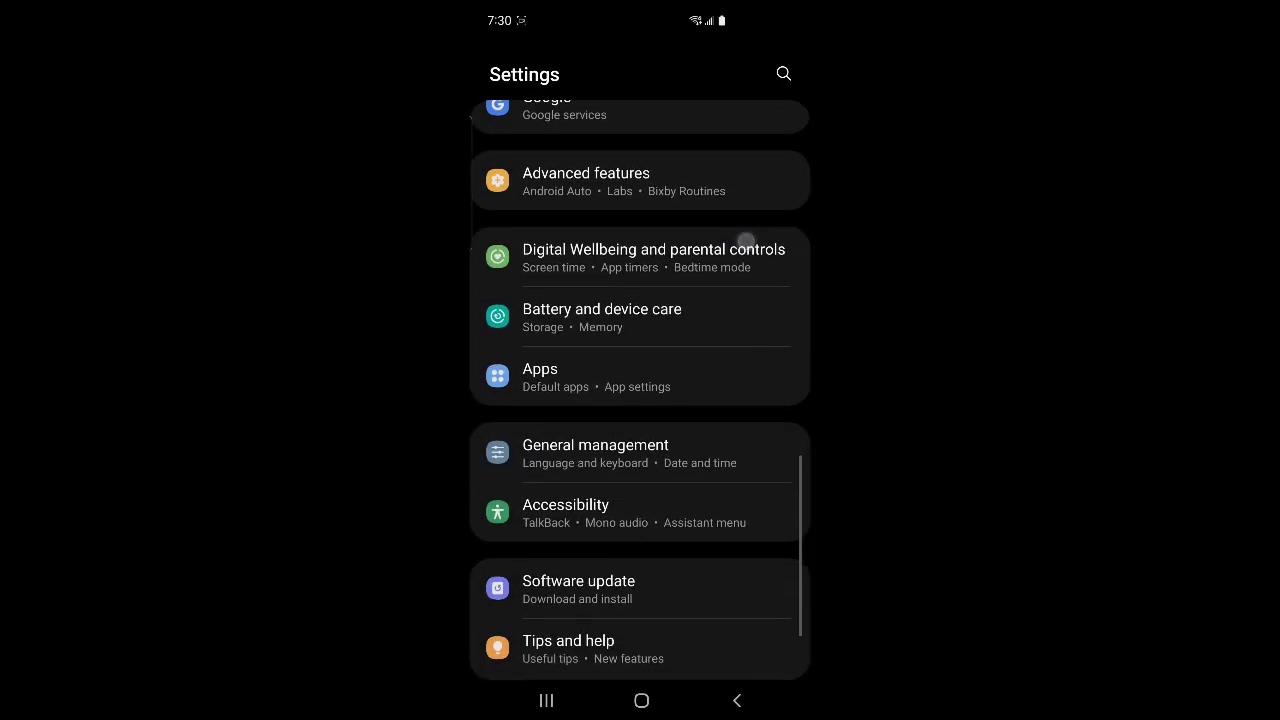
{"action": "left_click", "coordinate": [647, 379]}
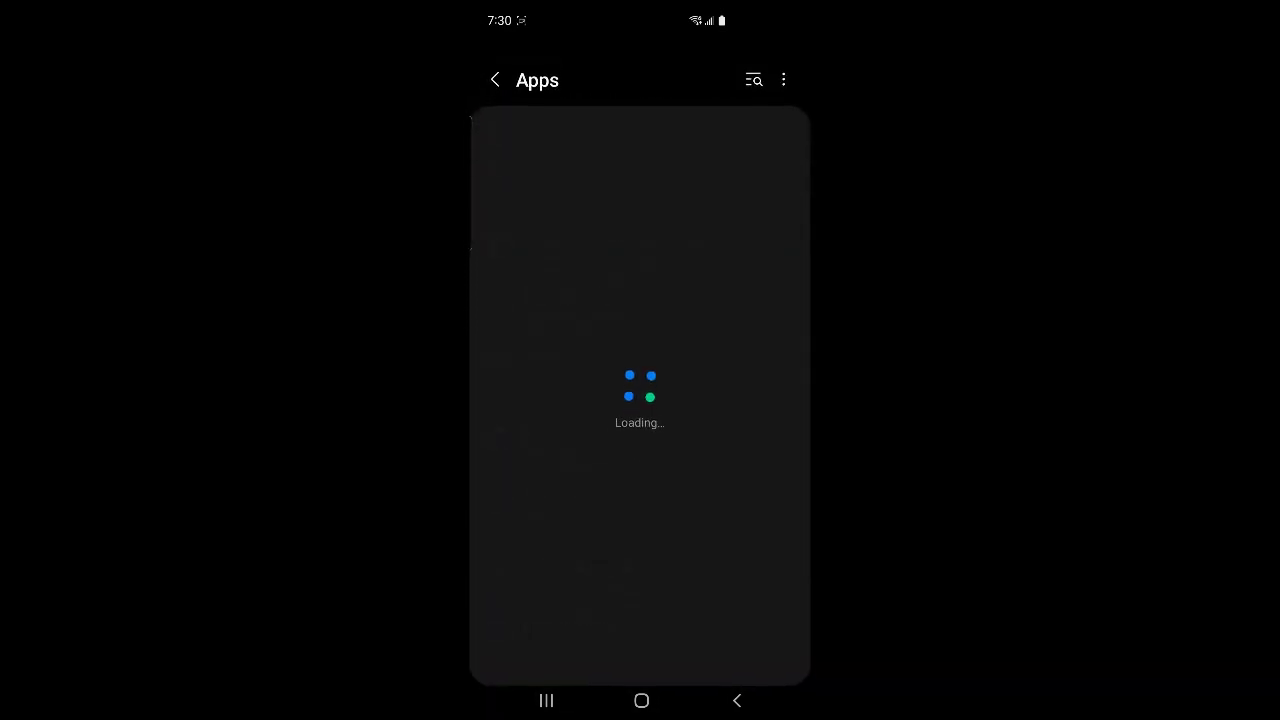
Under Special access > Install unknown apps, allow My Files, then return to the home screen.
{"action": "left_click", "coordinate": [786, 75]}
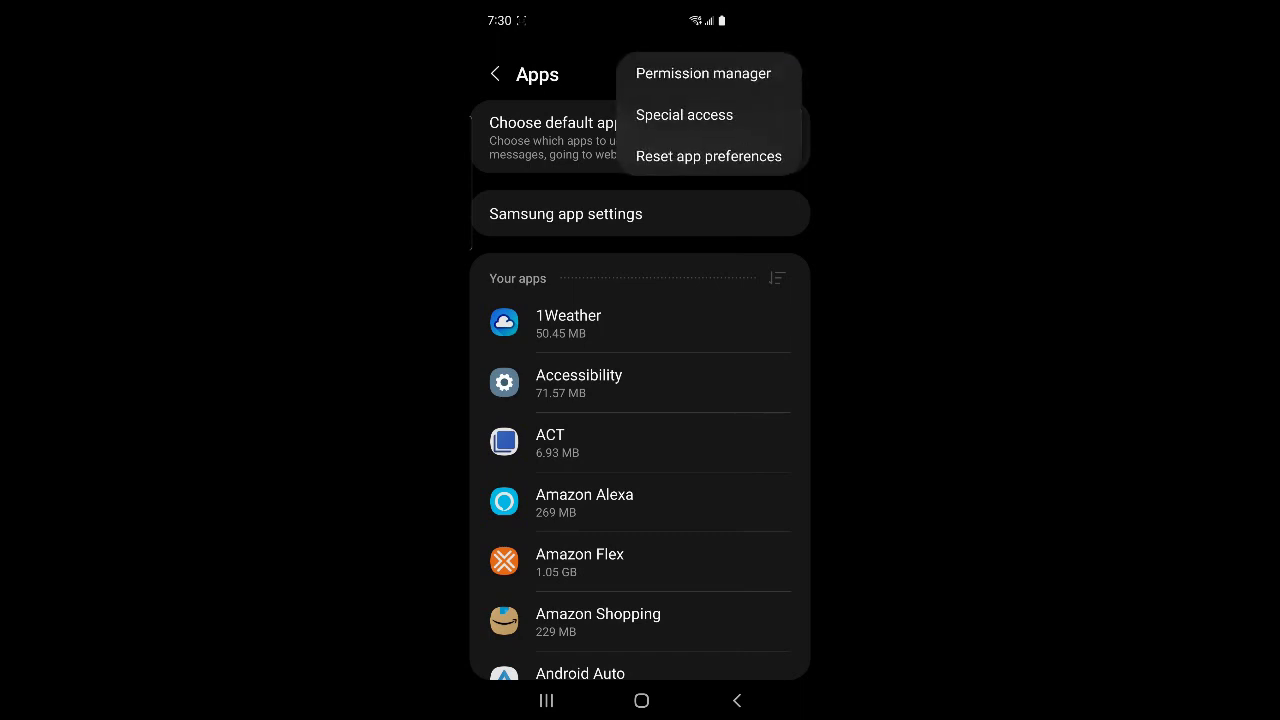
{"action": "left_click", "coordinate": [717, 118]}
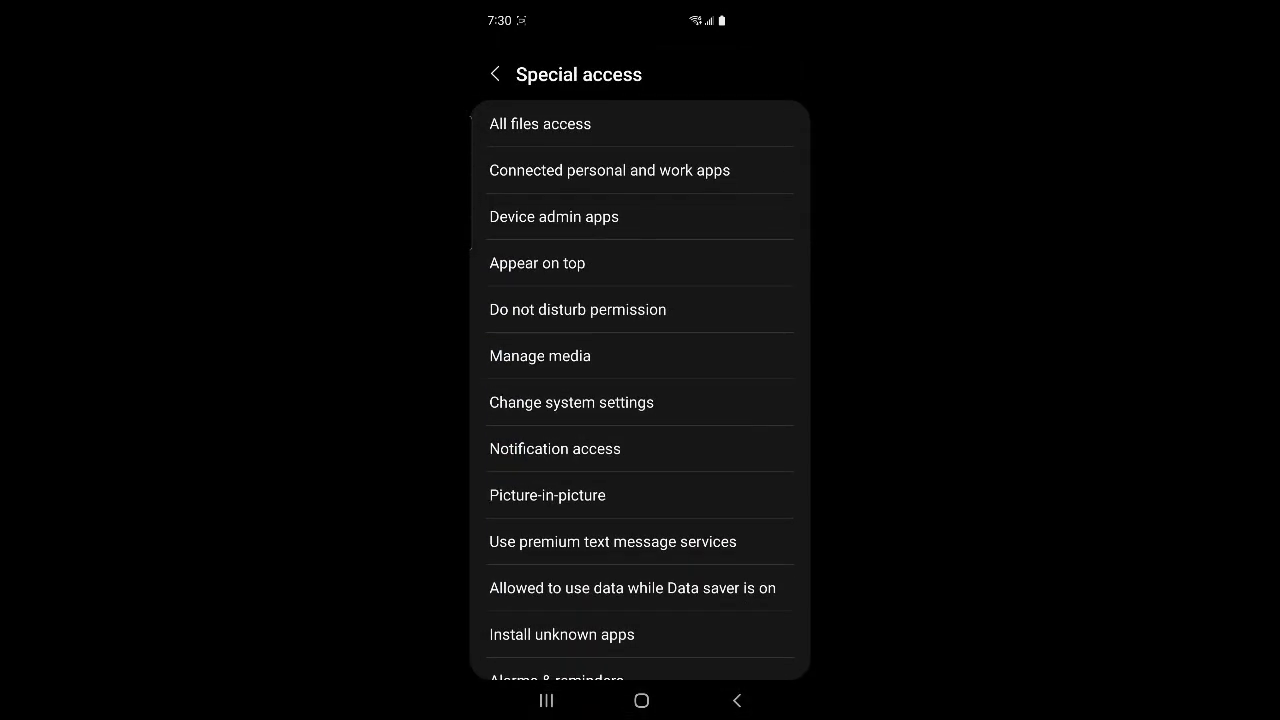
{"action": "left_click_drag", "start_coordinate": [730, 611], "coordinate": [742, 366]}
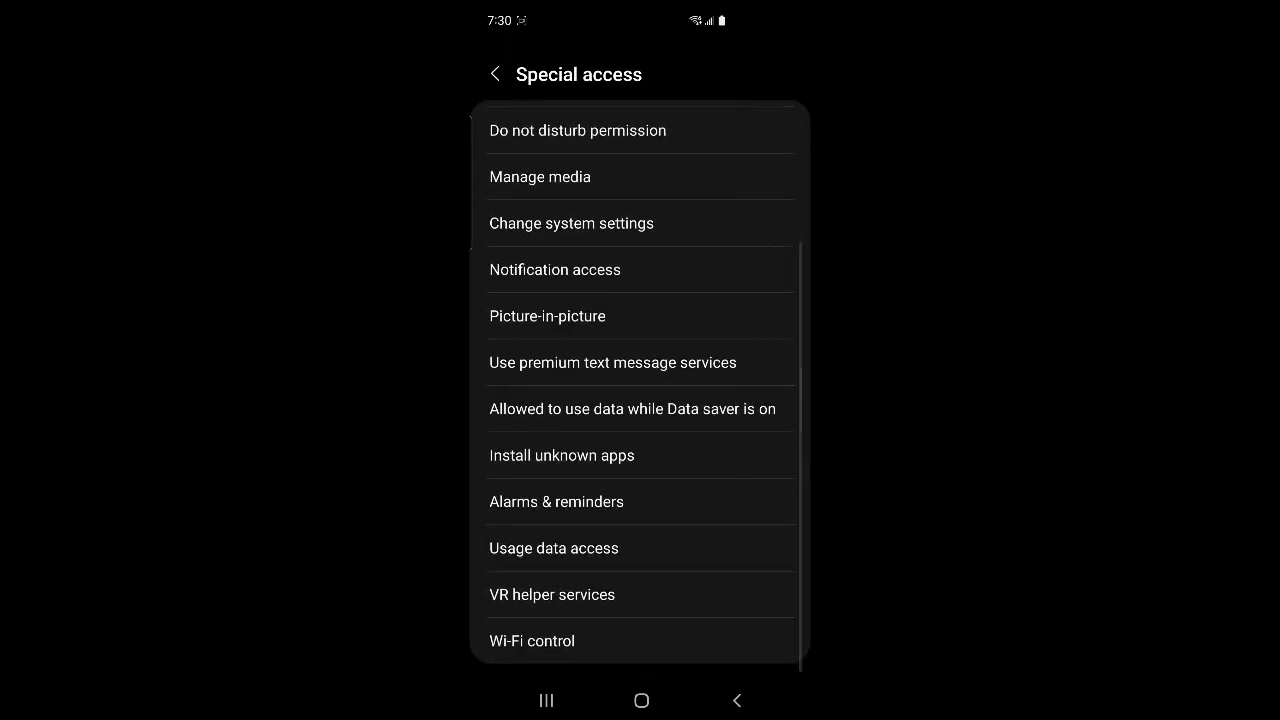
{"action": "left_click", "coordinate": [636, 460]}
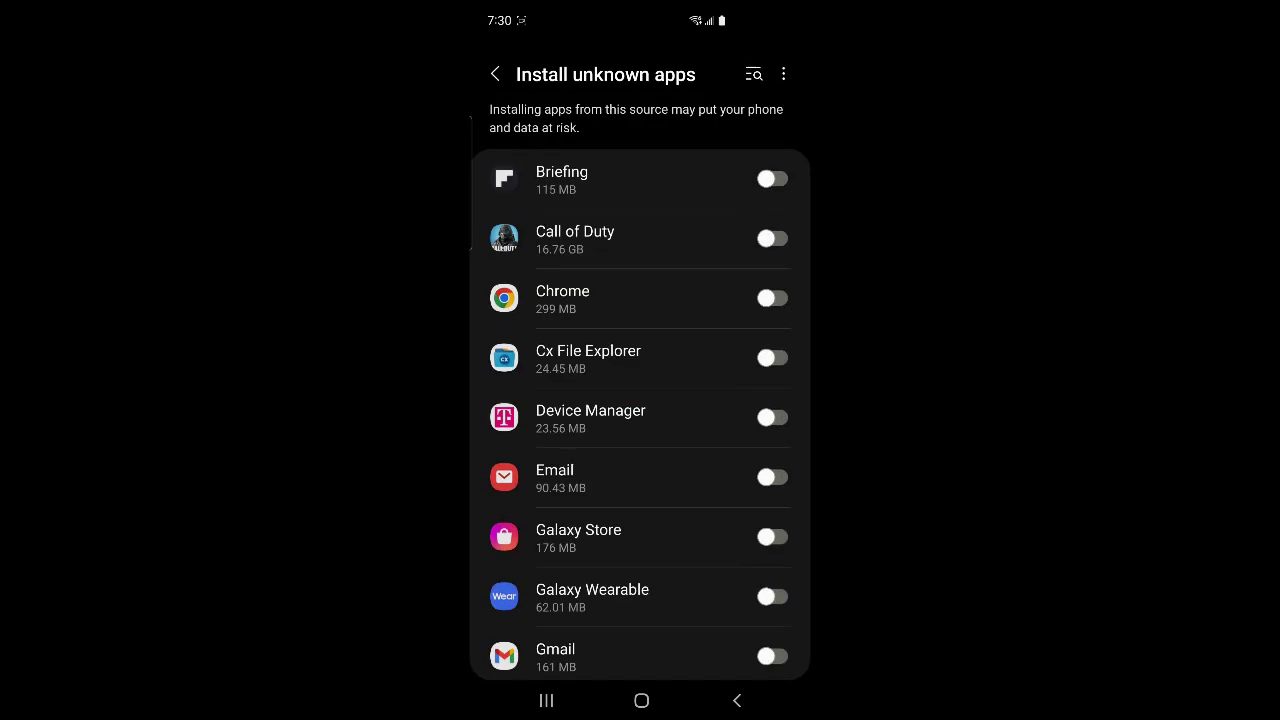
{"action": "mouse_move", "coordinate": [715, 624]}
{"action": "left_mouse_down"}
{"action": "mouse_move", "coordinate": [720, 300]}
{"action": "mouse_move", "coordinate": [740, 185]}
{"action": "left_mouse_up"}
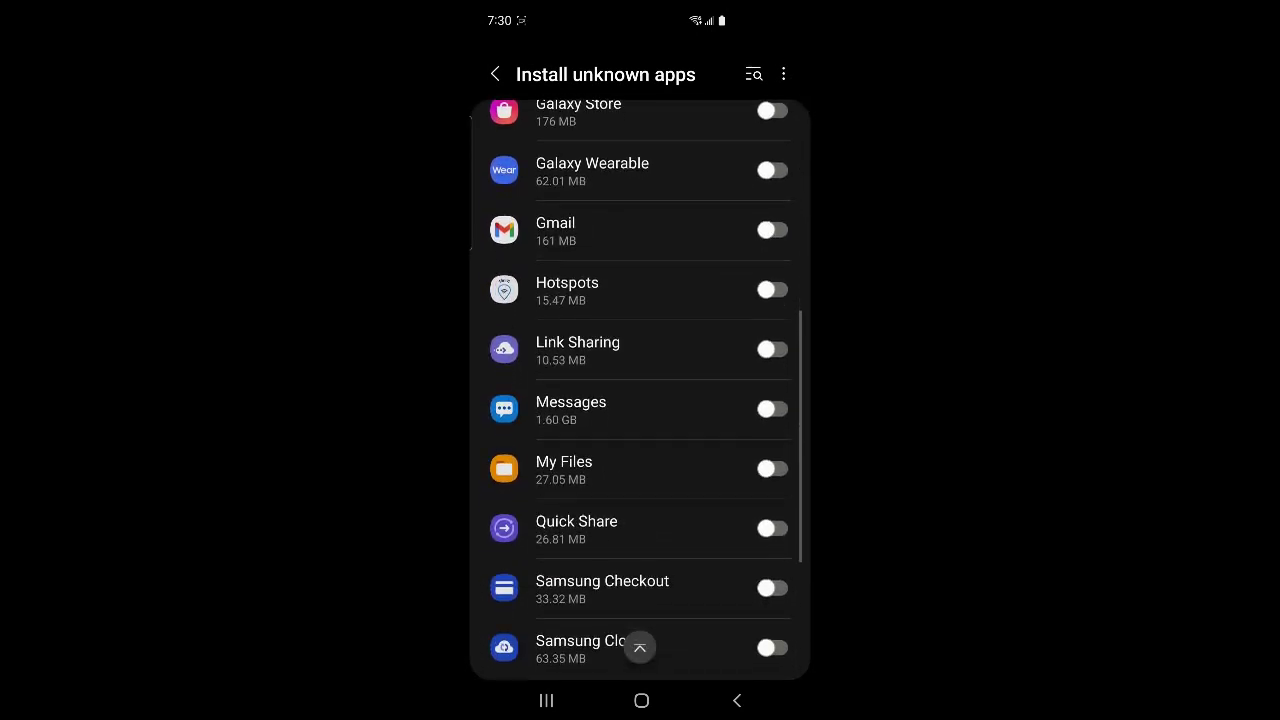
{"action": "left_click", "coordinate": [774, 469]}
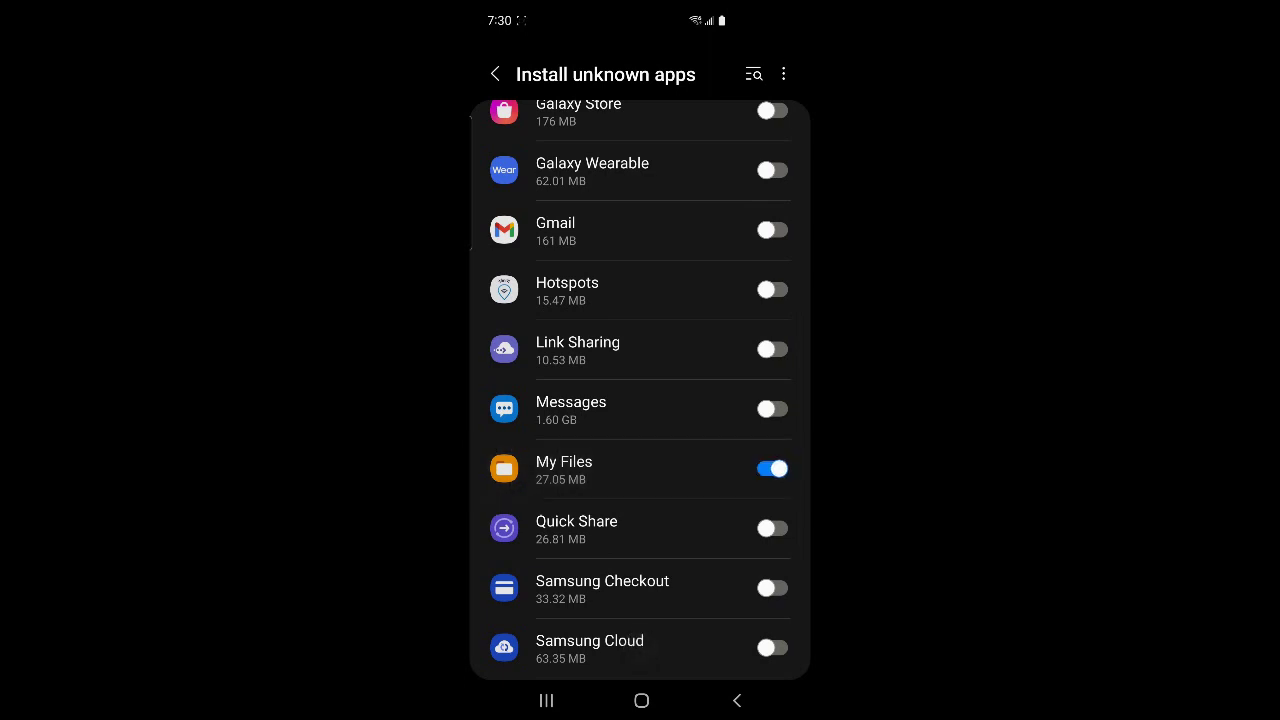
{"action": "left_click", "coordinate": [641, 700]}
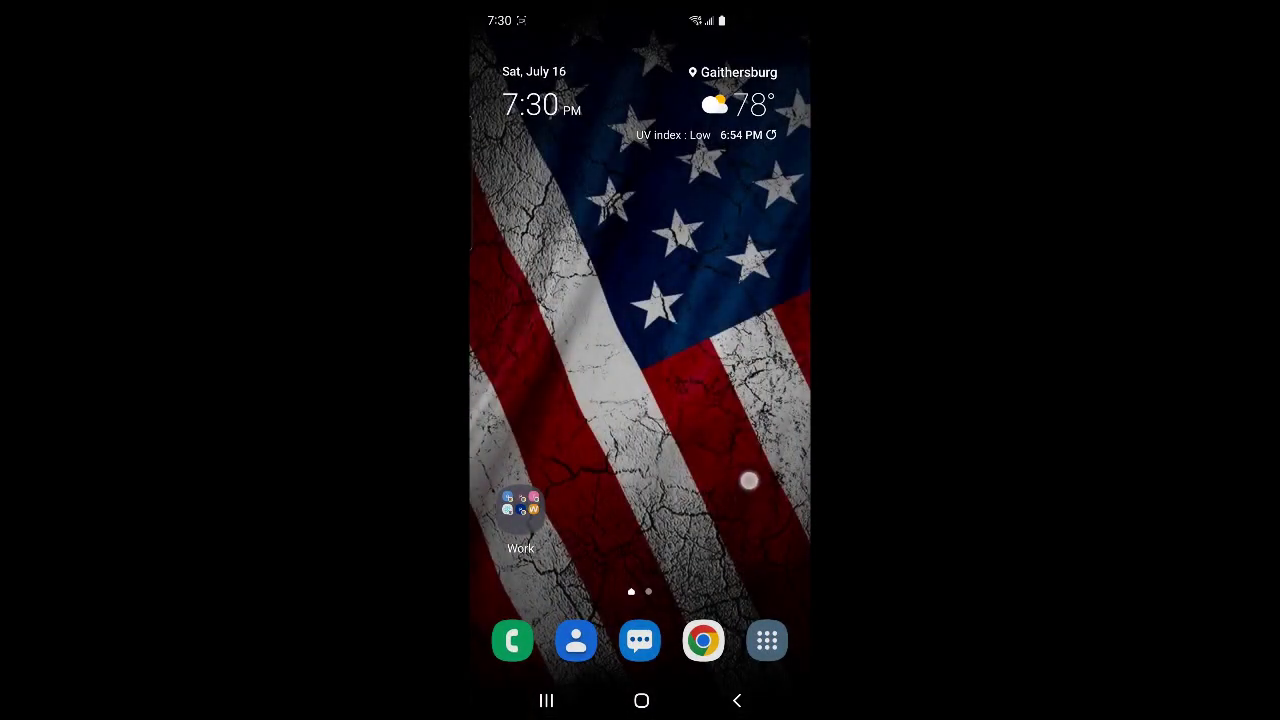
{"action": "left_click_drag", "start_coordinate": [749, 481], "coordinate": [776, 153]}
Install pokemmo-client-android.apk from My Files Downloads, allow its unknown-app permission, then open PokeMMO.
{"action": "left_click", "coordinate": [679, 355]}
{"action": "left_click_drag", "start_coordinate": [734, 417], "coordinate": [550, 420]}
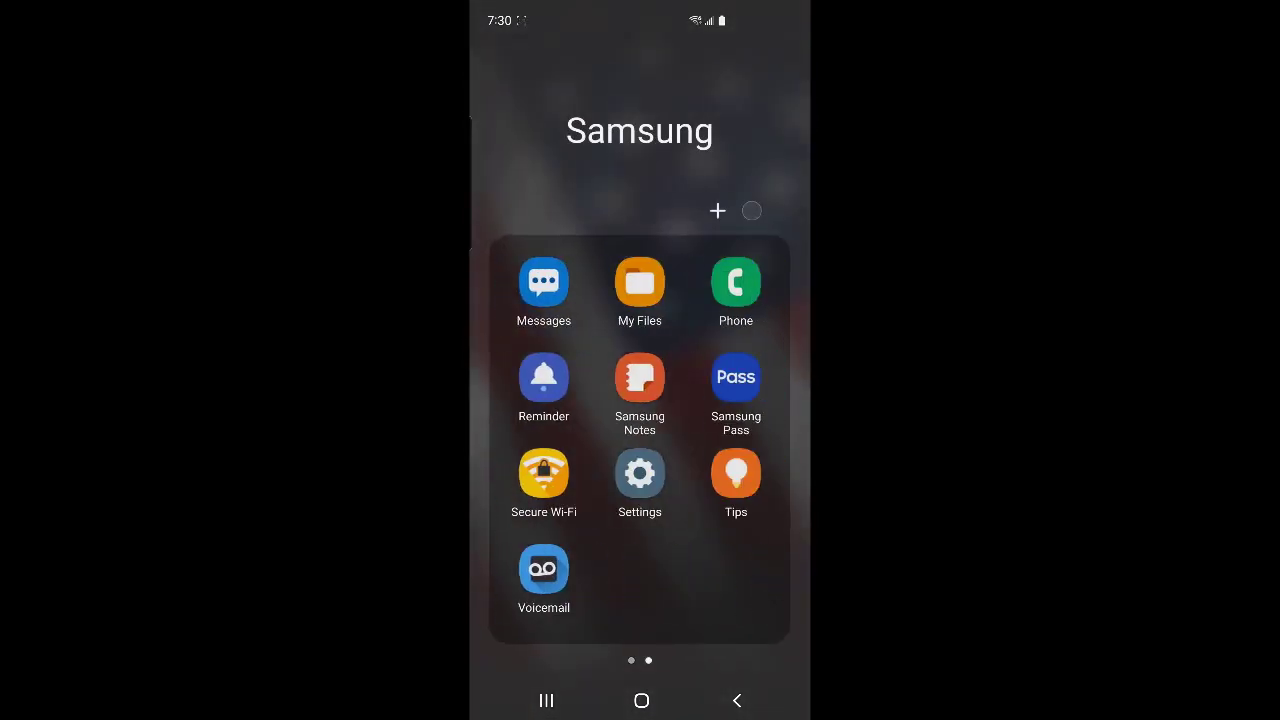
{"action": "left_click", "coordinate": [641, 290]}
{"action": "left_click", "coordinate": [639, 405]}
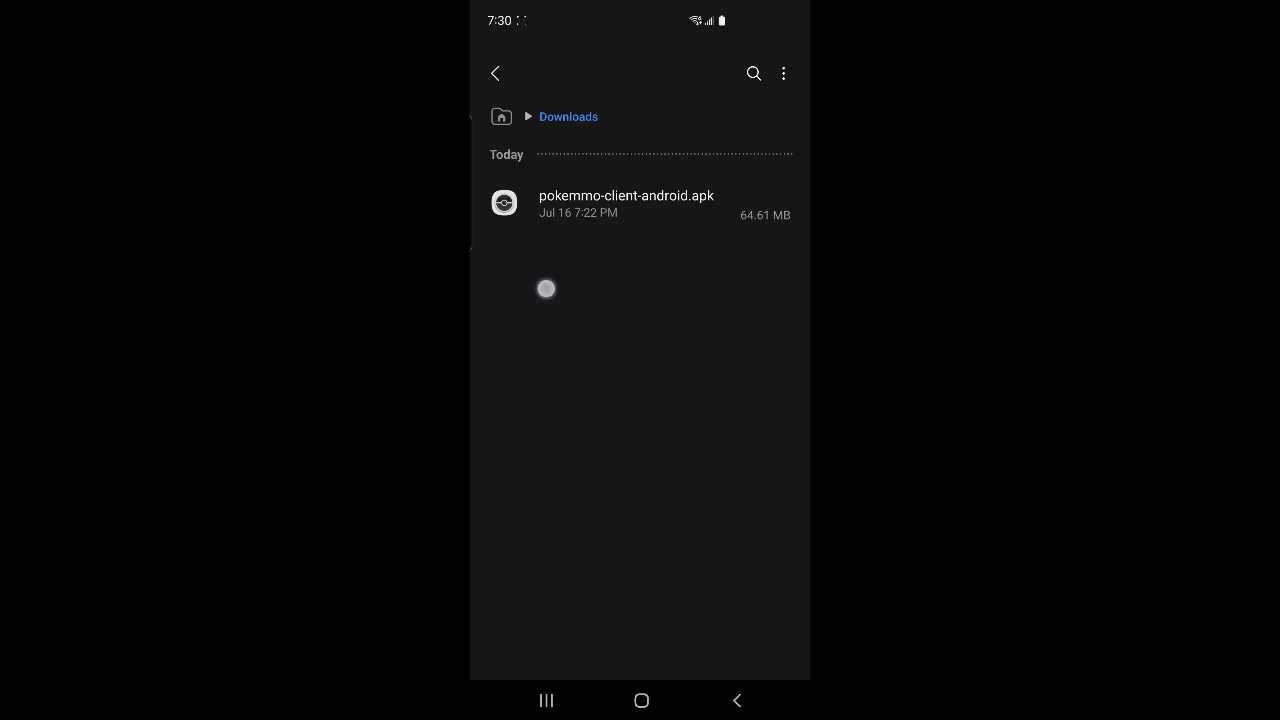
{"action": "left_click", "coordinate": [626, 203]}
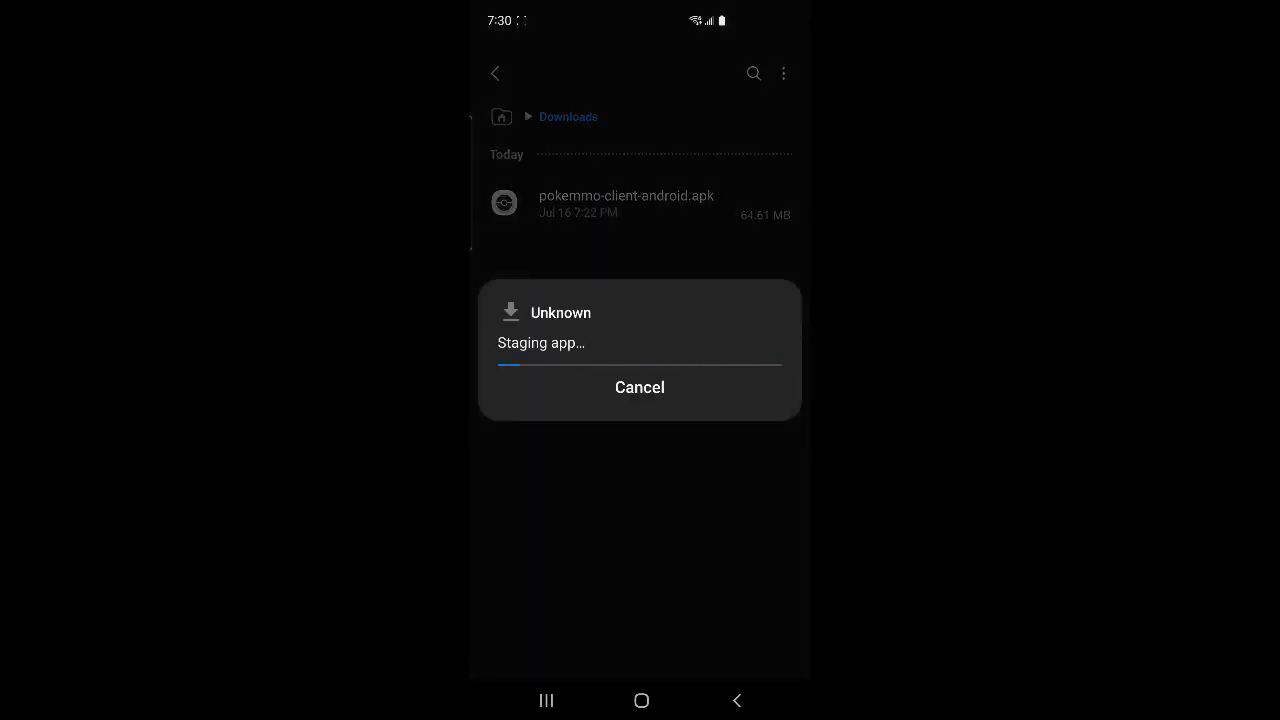
{"action": "left_click", "coordinate": [720, 382]}
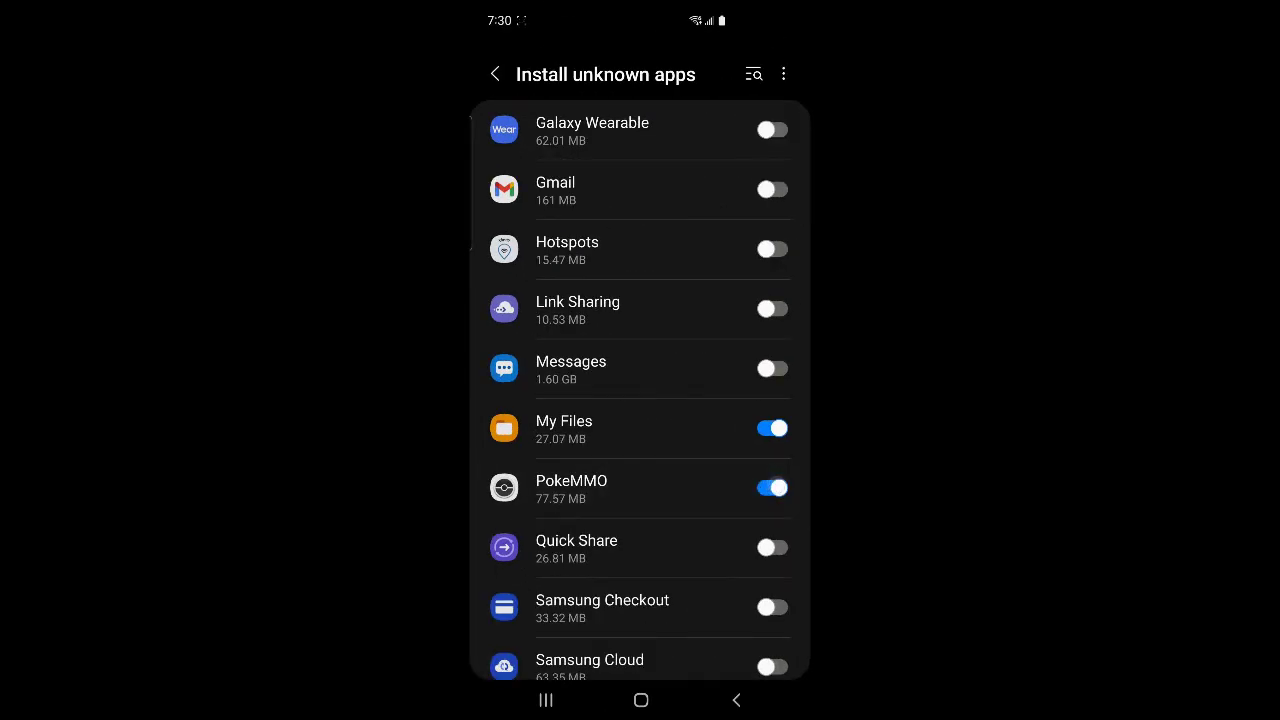
{"action": "left_click", "coordinate": [546, 700]}
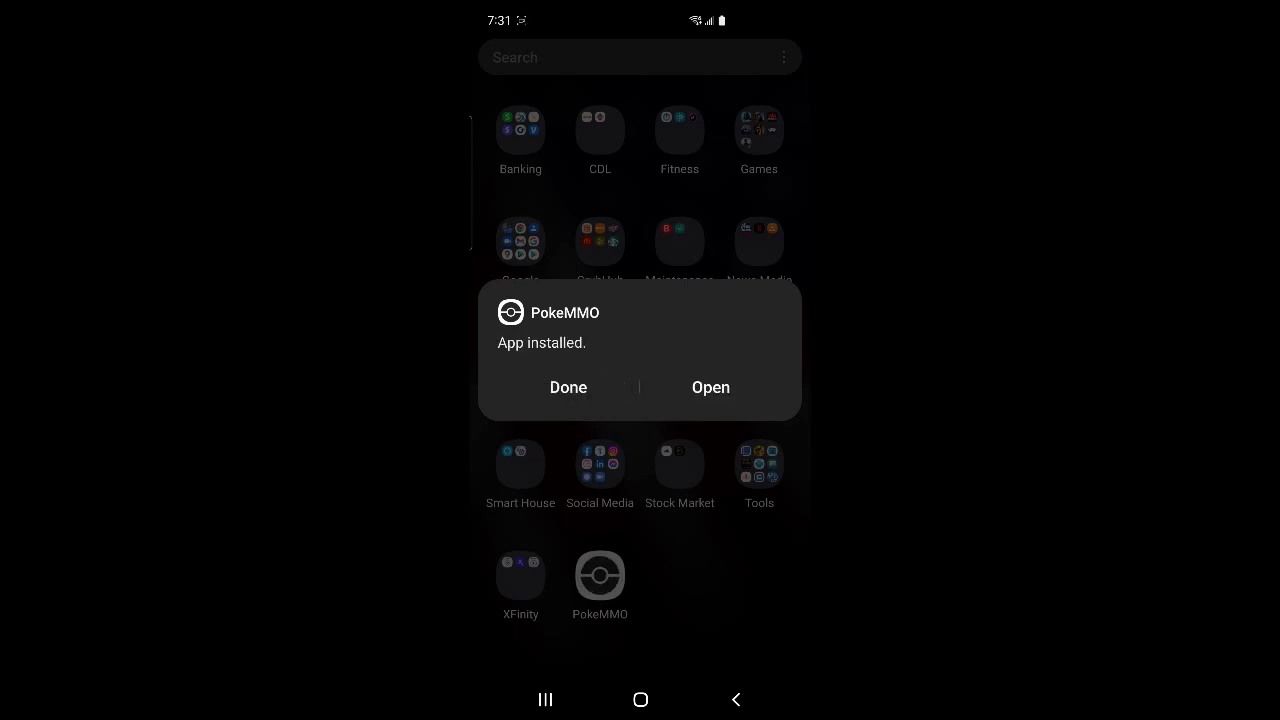
{"action": "left_click", "coordinate": [711, 387]}
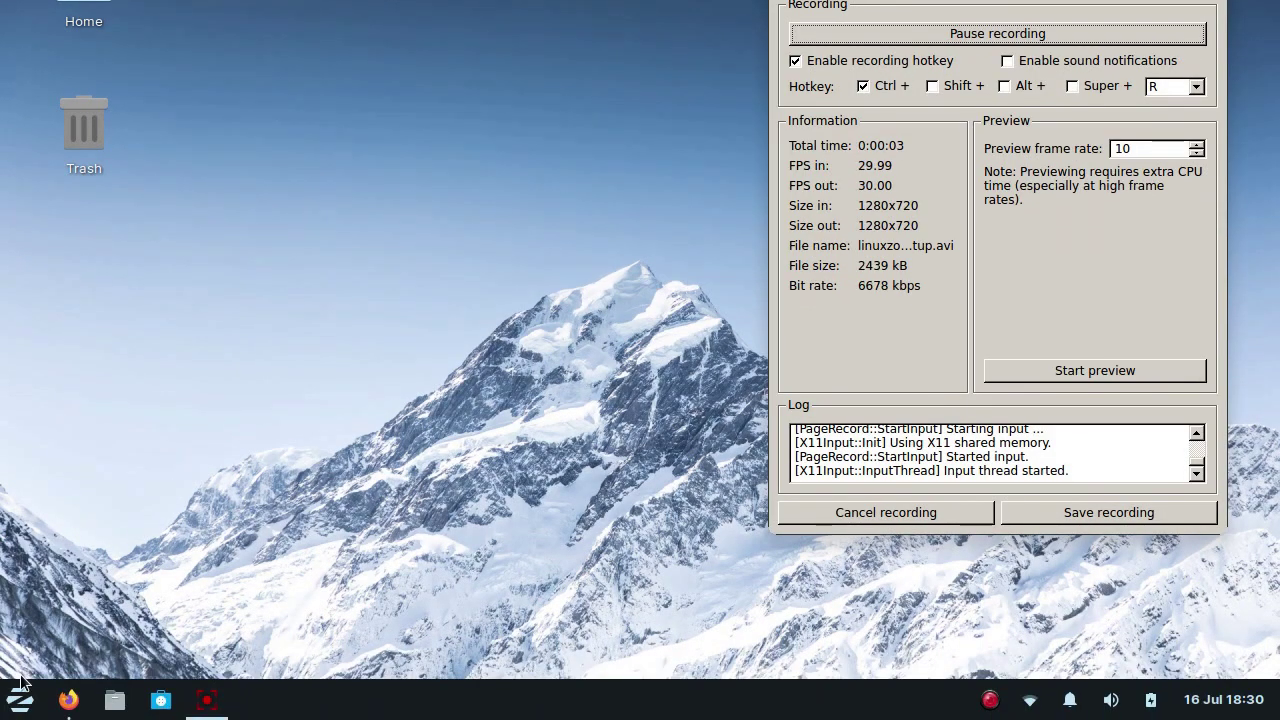
Show the Linux download instructions on the PokeMMO website's Downloads page.
{"action": "mouse_move", "coordinate": [66, 700]}
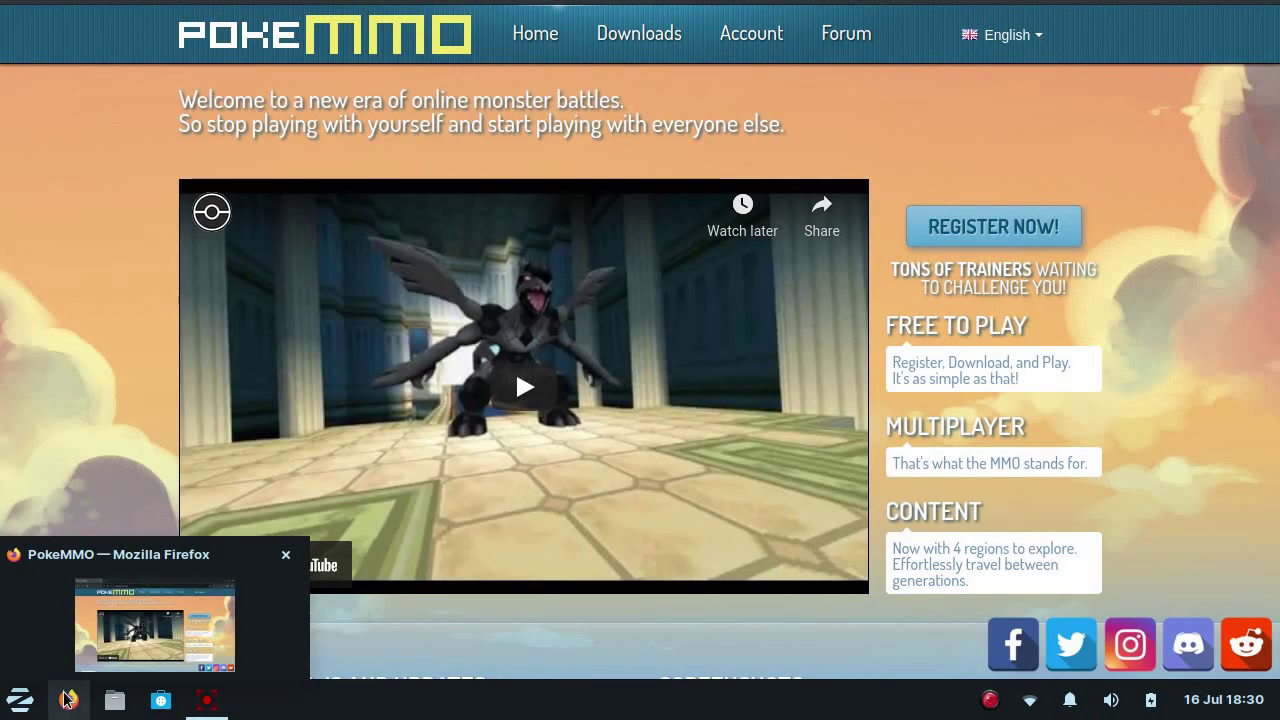
{"action": "left_click", "coordinate": [120, 560]}
{"action": "left_click", "coordinate": [653, 116]}
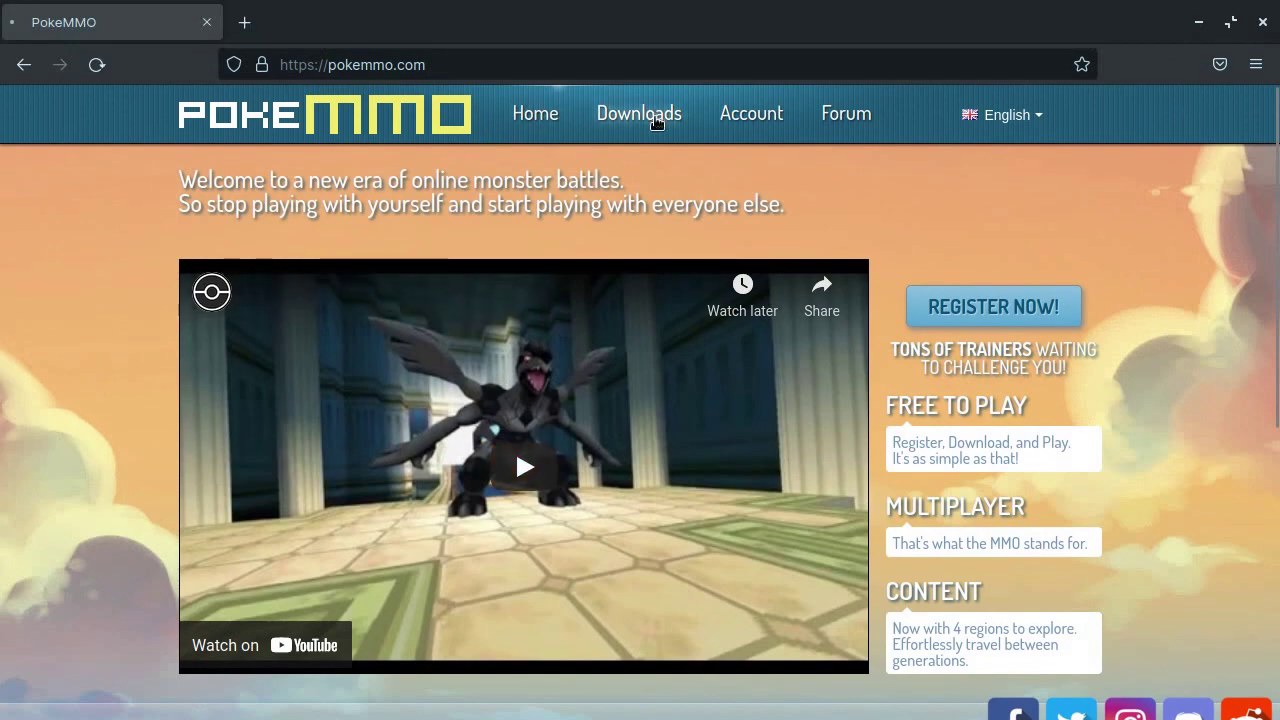
{"action": "scroll", "coordinate": [601, 339], "scroll_direction": "down", "scroll_amount": 5}
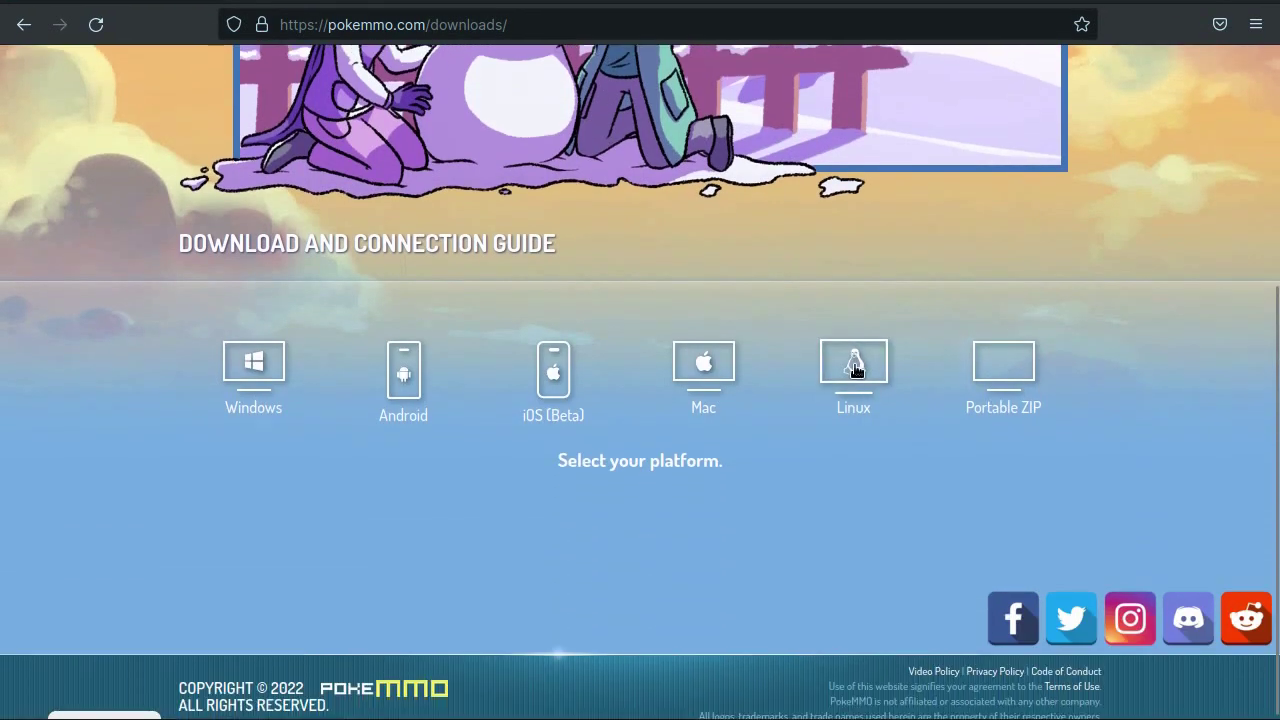
{"action": "left_click", "coordinate": [860, 362]}
Copy the Ubuntu/Debian command 'sudo apt install pokemmo-installer' from the Linux guide.
{"action": "scroll", "coordinate": [861, 359], "scroll_direction": "down", "scroll_amount": 3}
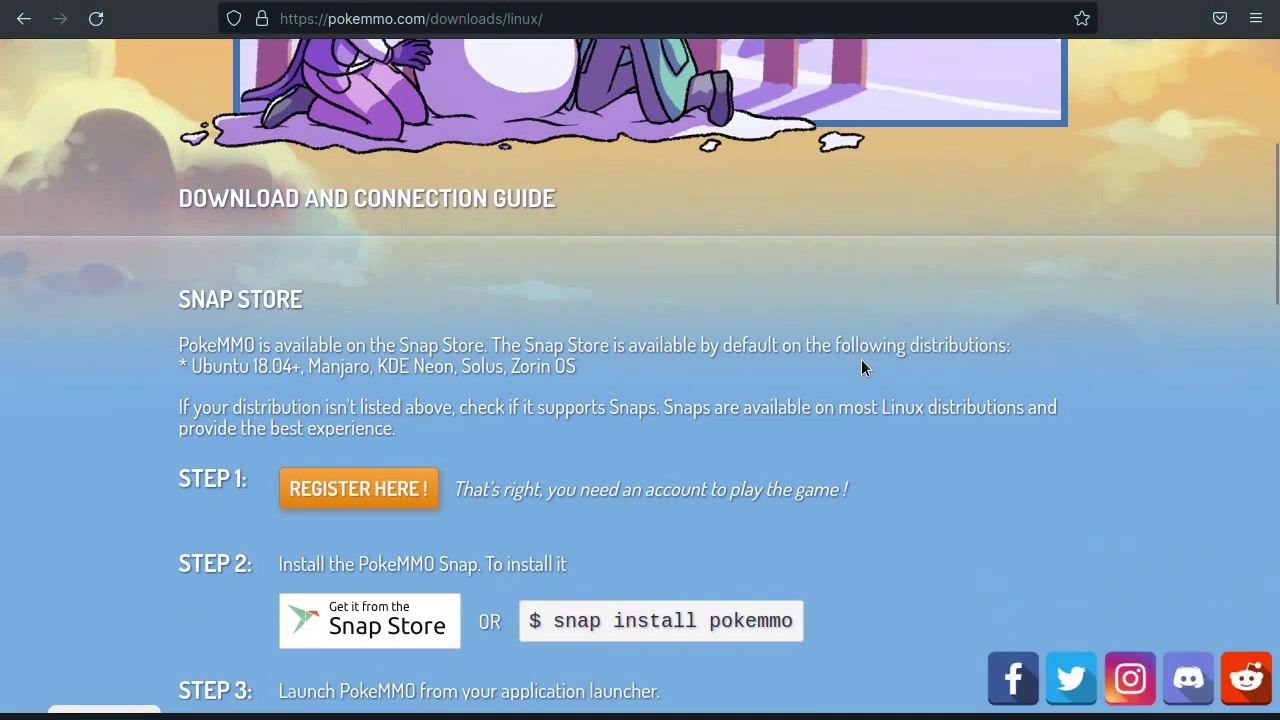
{"action": "scroll", "coordinate": [861, 368], "scroll_direction": "down", "scroll_amount": 5}
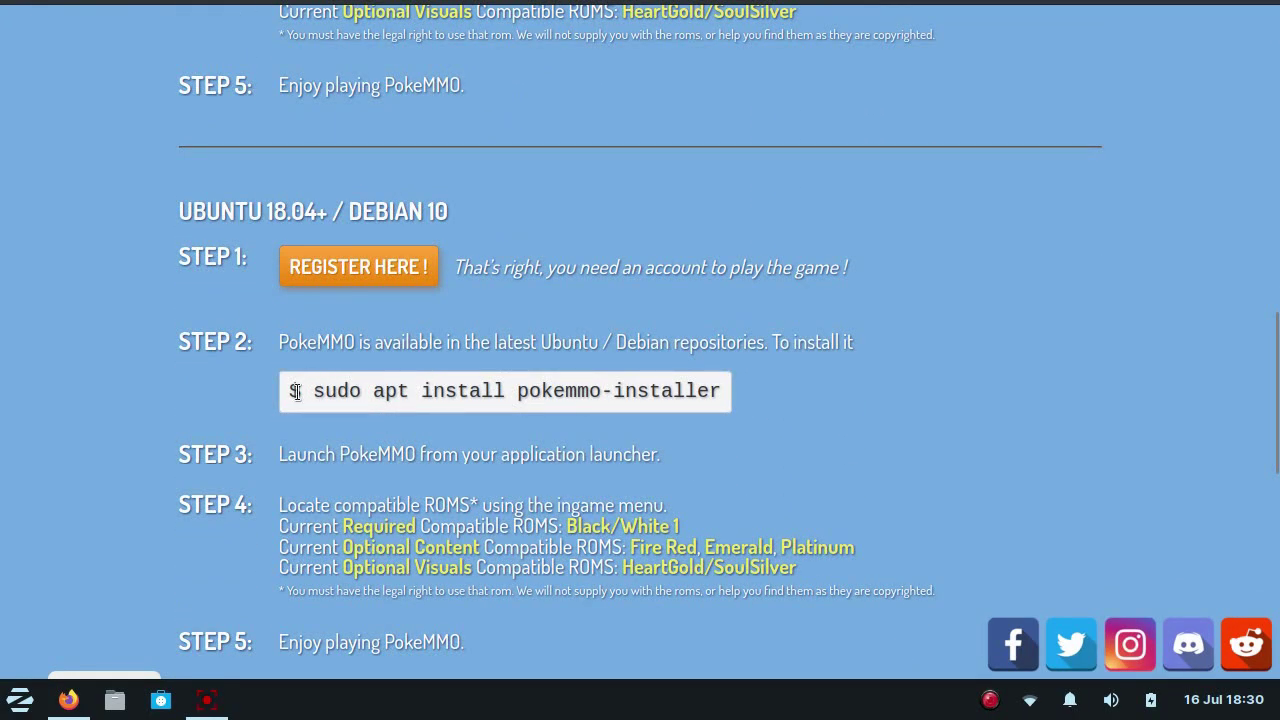
{"action": "left_click_drag", "start_coordinate": [473, 391], "coordinate": [683, 391]}
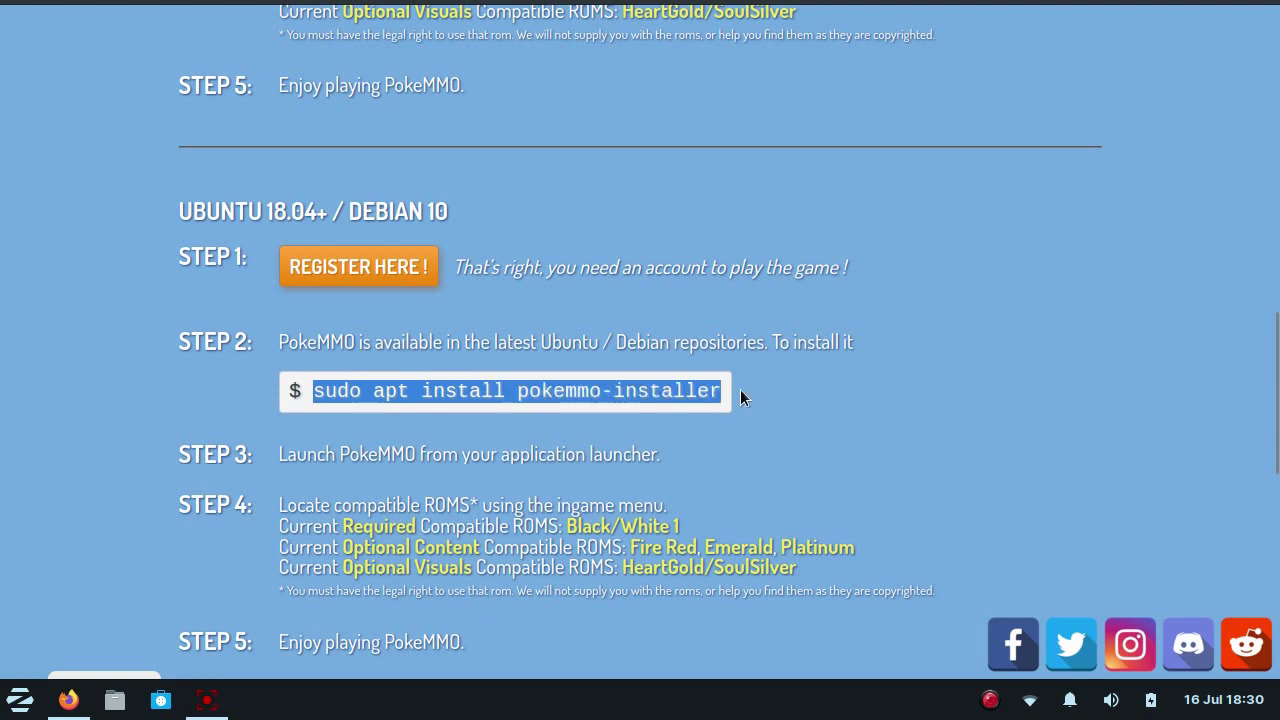
{"action": "right_click", "coordinate": [635, 390]}
{"action": "left_click", "coordinate": [673, 408]}
{"action": "key", "text": "ctrl+alt+t"}
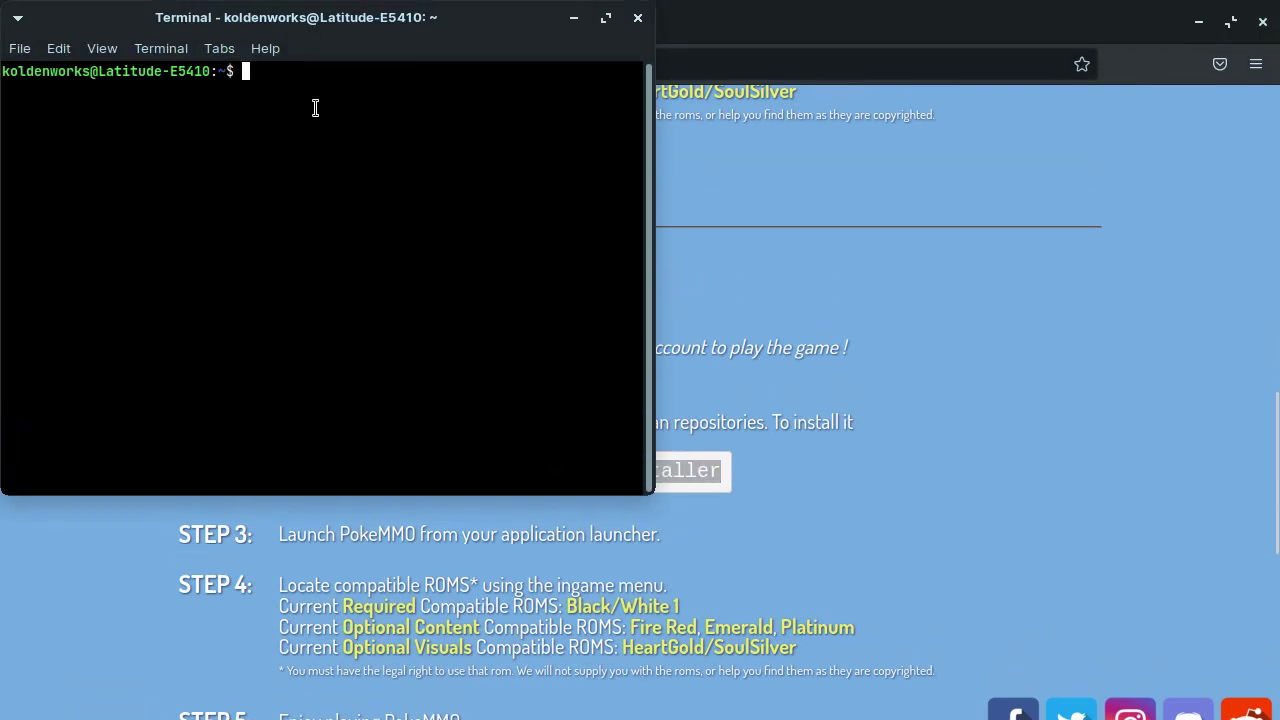
Paste 'sudo apt install pokemmo-installer' at the terminal prompt.
{"action": "right_click", "coordinate": [313, 99]}
{"action": "left_click", "coordinate": [363, 227]}
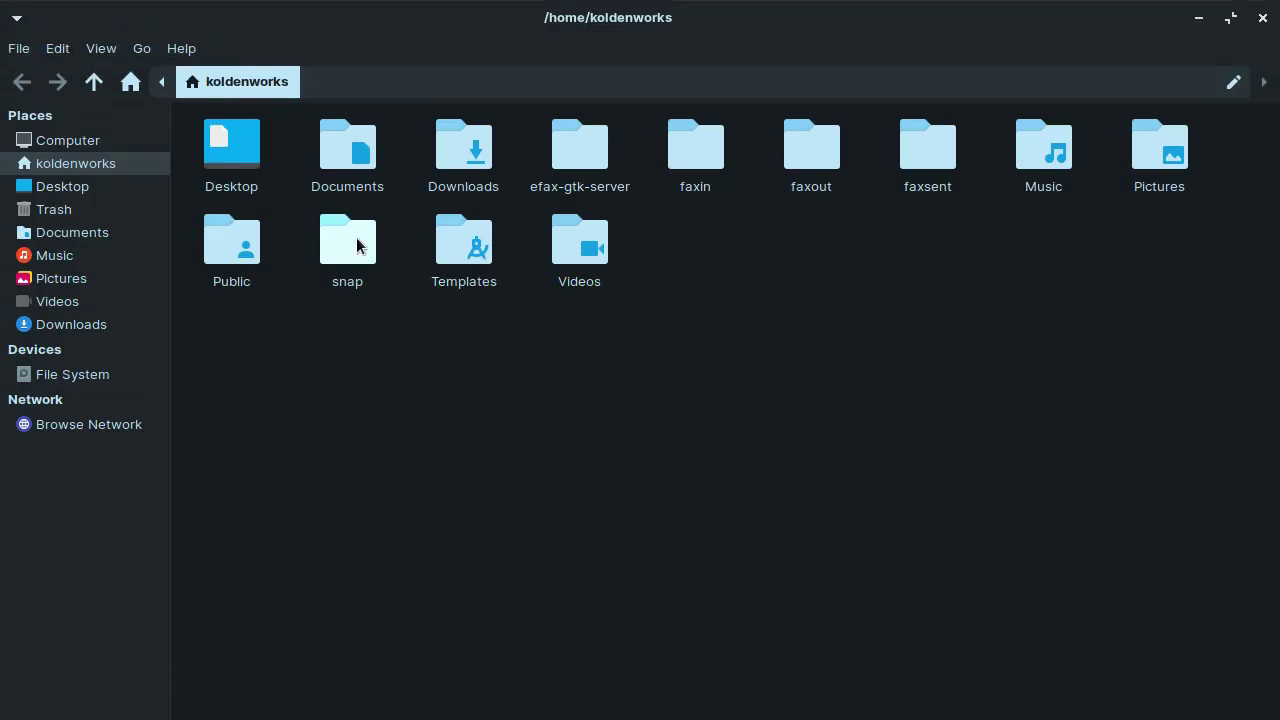
Browse via the hidden .local folder to share/pokemmo/roms, check the six ROMs, then close Files.
{"action": "left_click", "coordinate": [380, 82]}
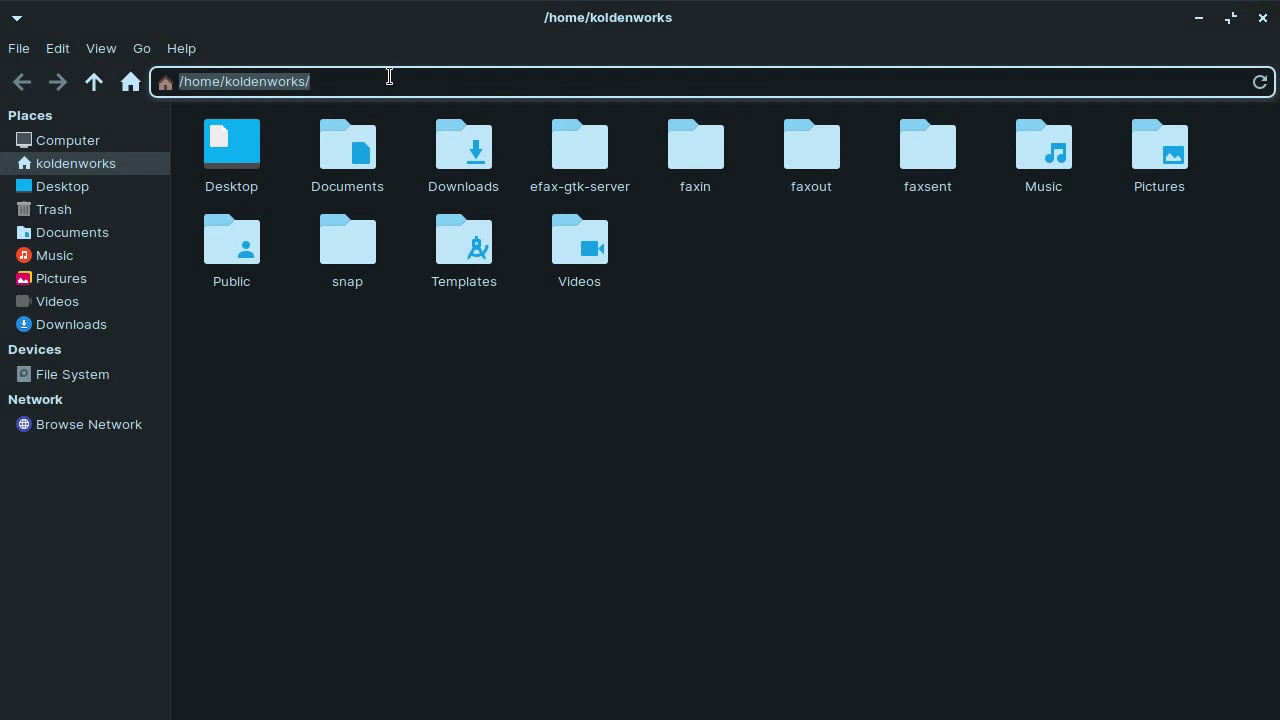
{"action": "key", "text": "BackSpace"}
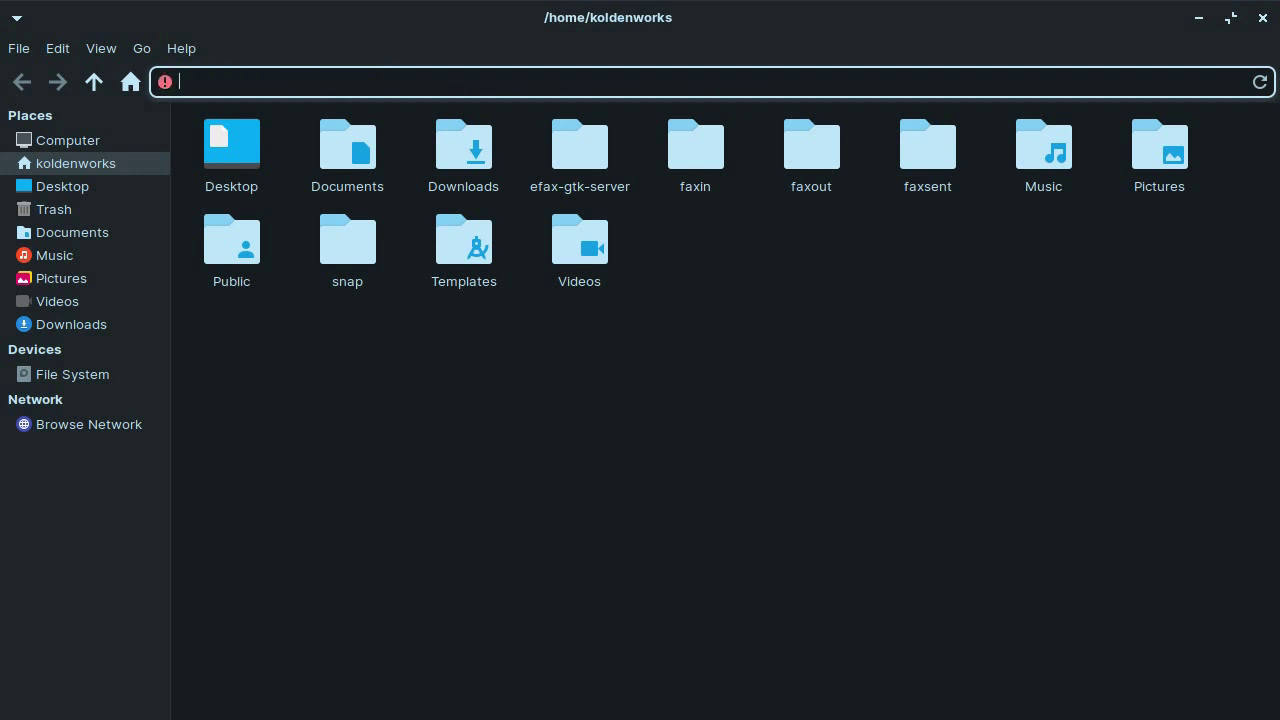
{"action": "type", "text": ".local"}
{"action": "key", "text": "Return"}
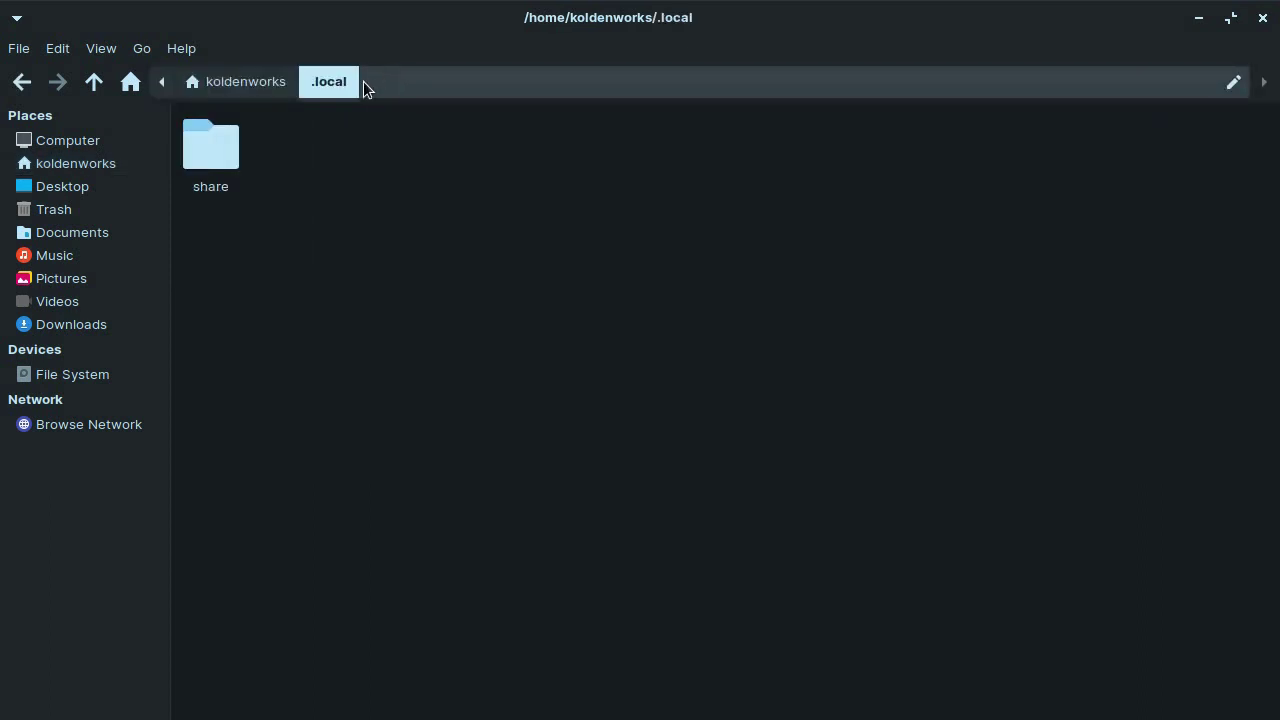
{"action": "double_click", "coordinate": [208, 145]}
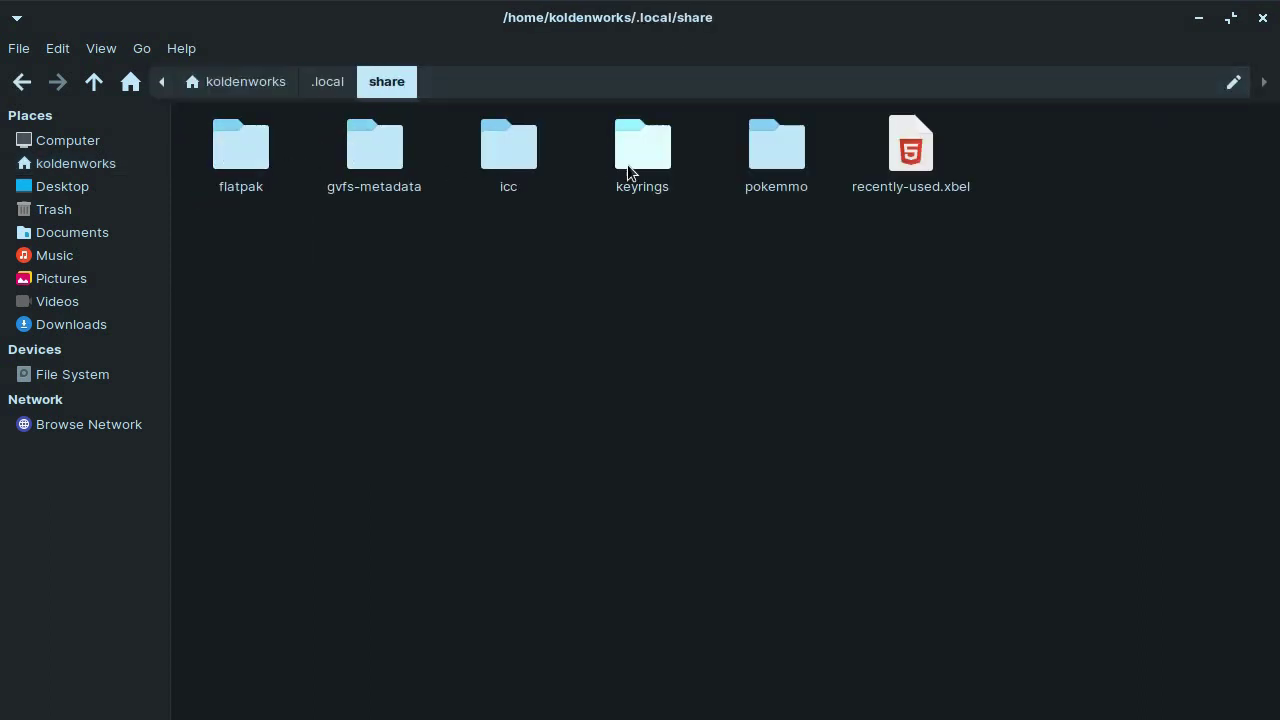
{"action": "double_click", "coordinate": [790, 162]}
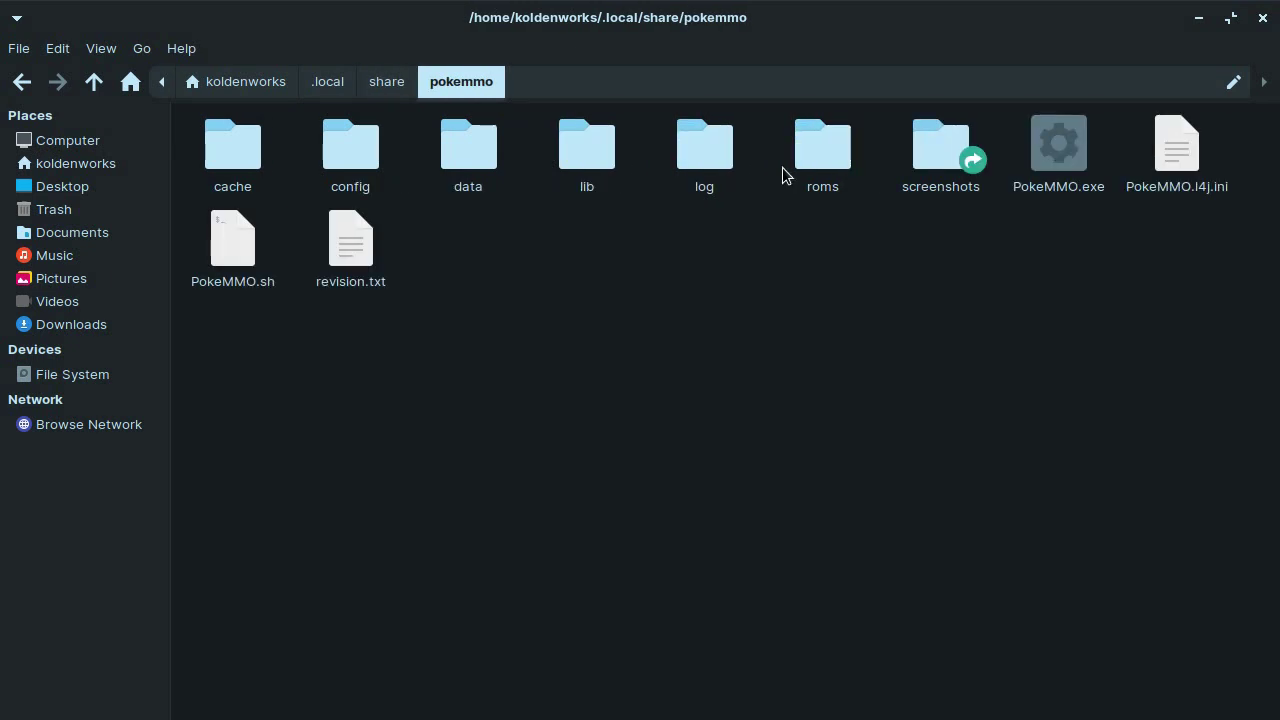
{"action": "double_click", "coordinate": [834, 160]}
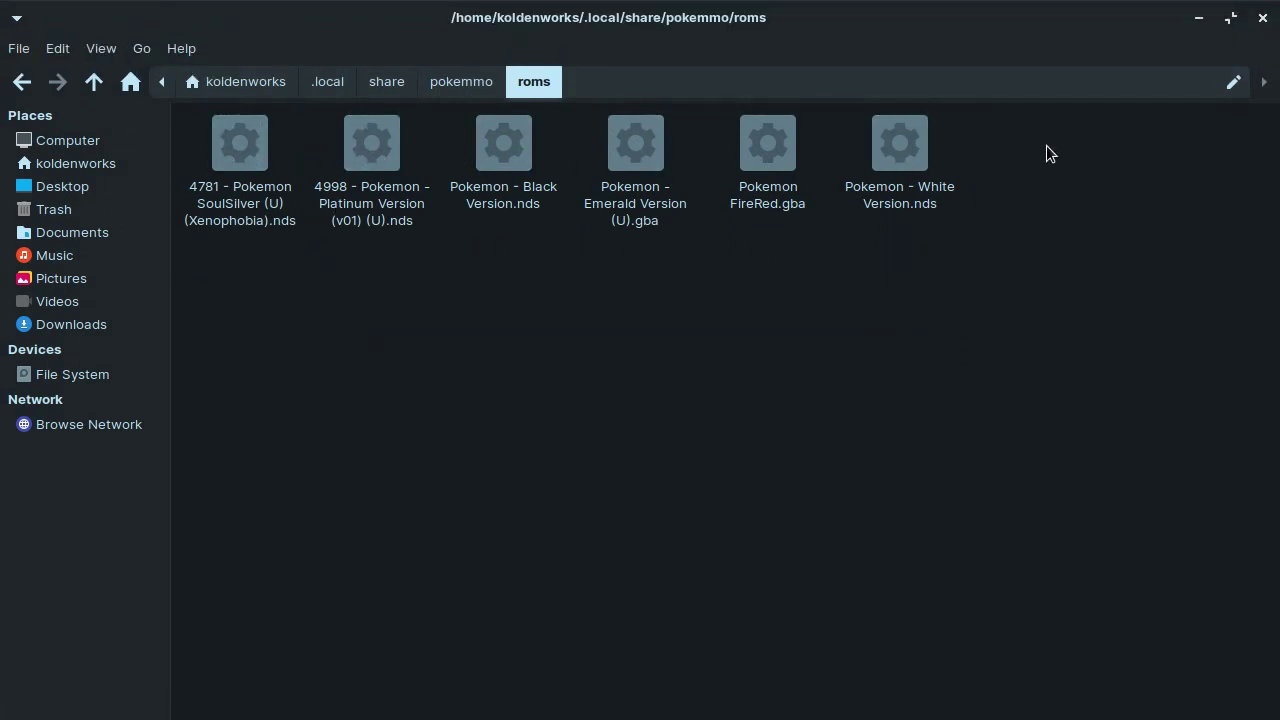
{"action": "left_click", "coordinate": [1264, 20]}
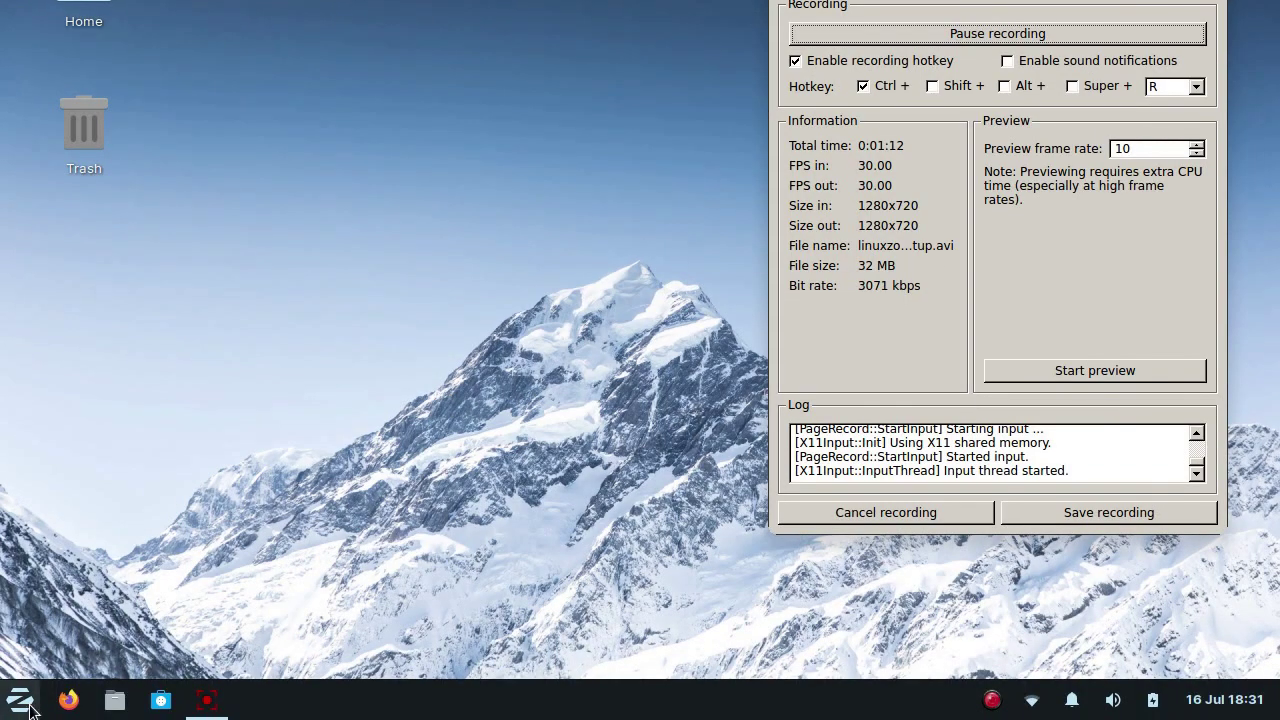
{"action": "left_click", "coordinate": [31, 708]}
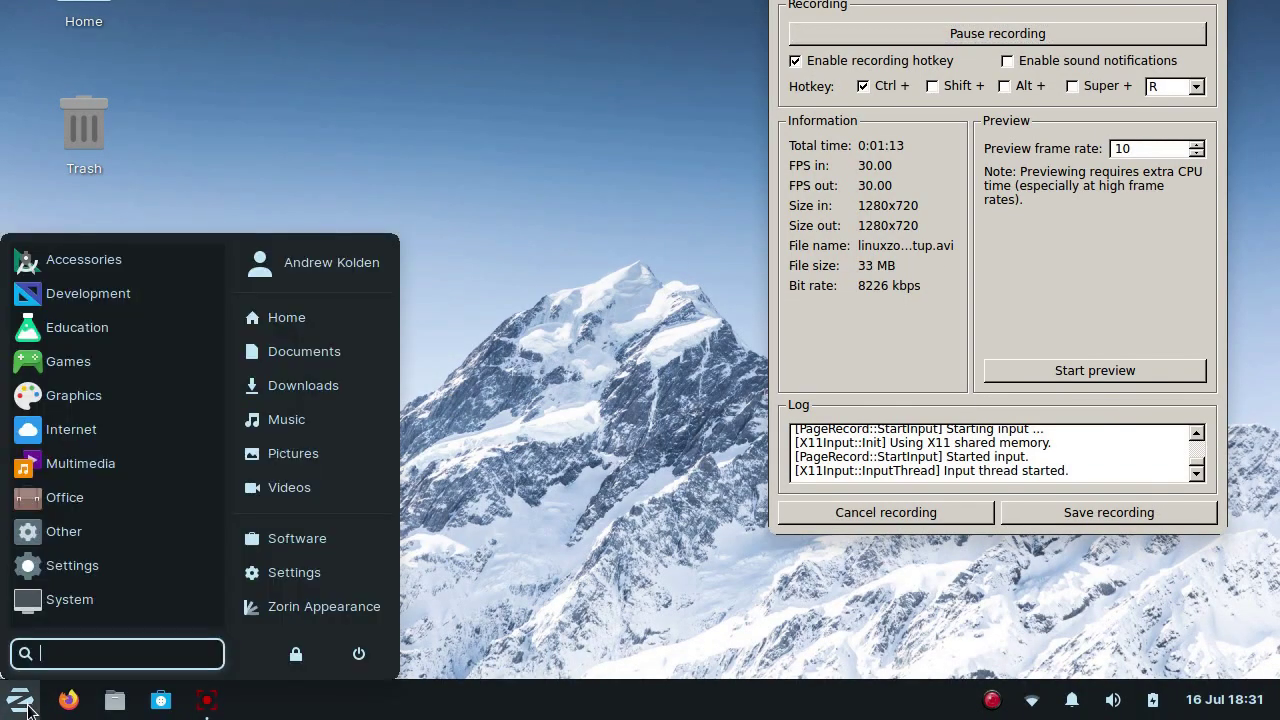
{"action": "left_click", "coordinate": [83, 368]}
{"action": "left_click", "coordinate": [127, 370]}
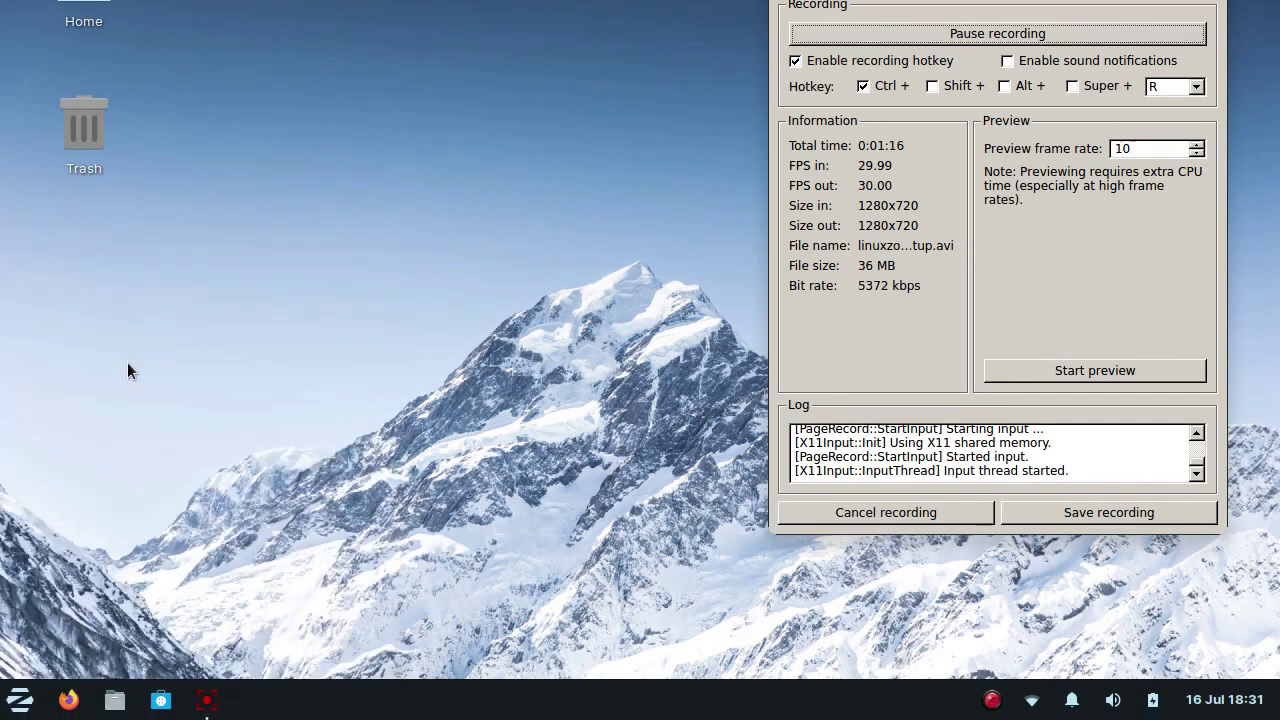